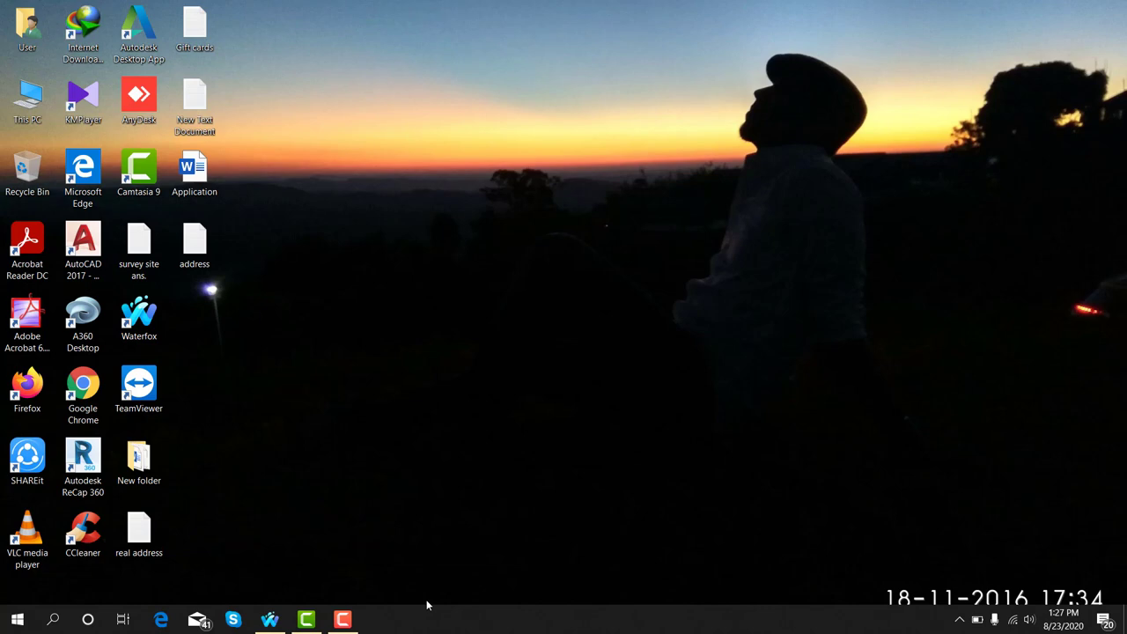
# Bring the Waterfox window with the YouTube video back to the front
pyautogui.click(270, 619)
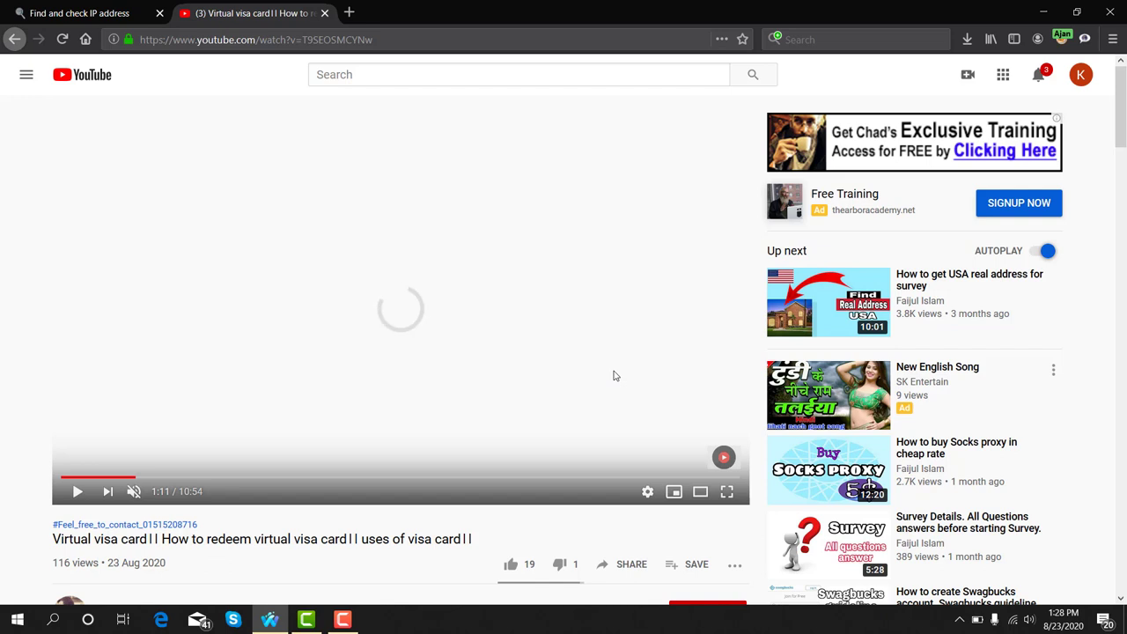
# Subscribe to the video's channel with All notifications, then like the video
pyautogui.scroll(-3, 614, 376)
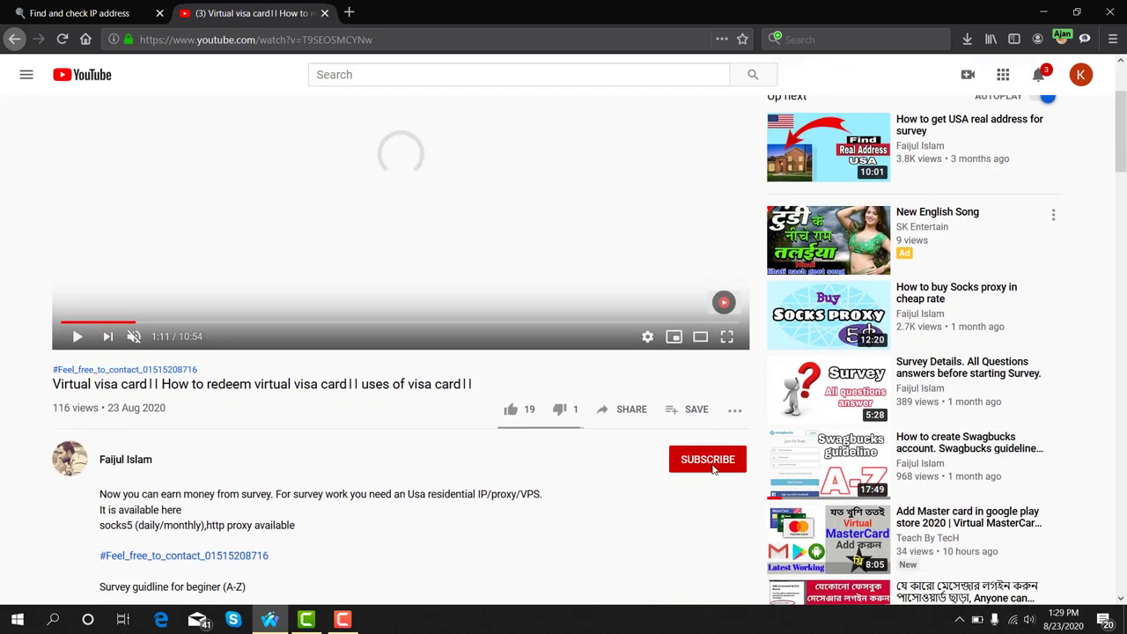
pyautogui.click(702, 469)
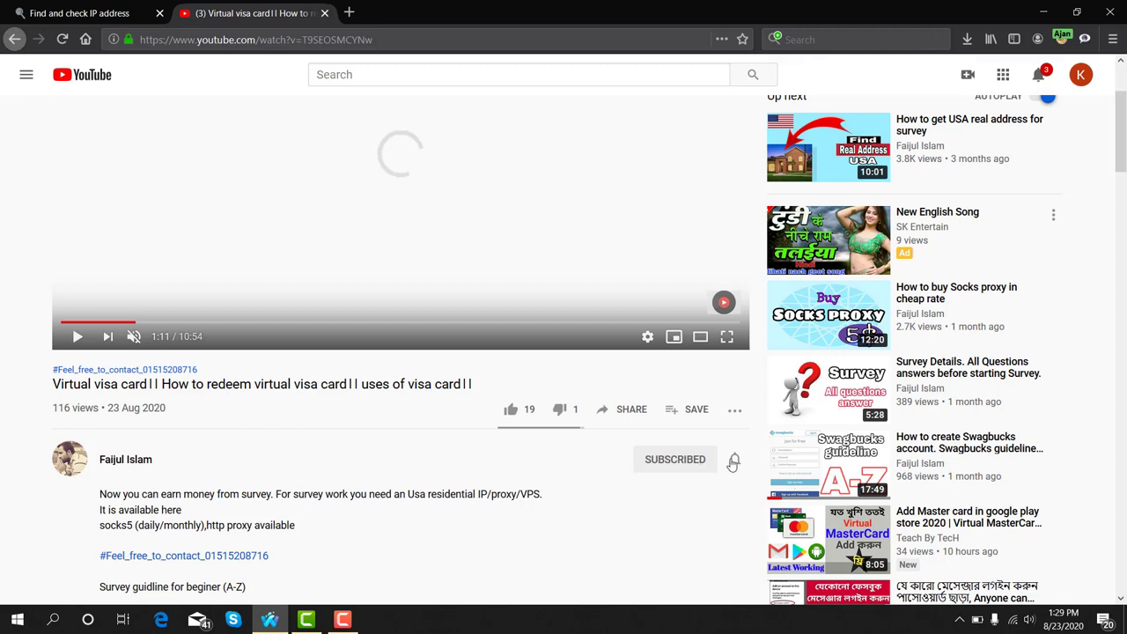
pyautogui.click(736, 462)
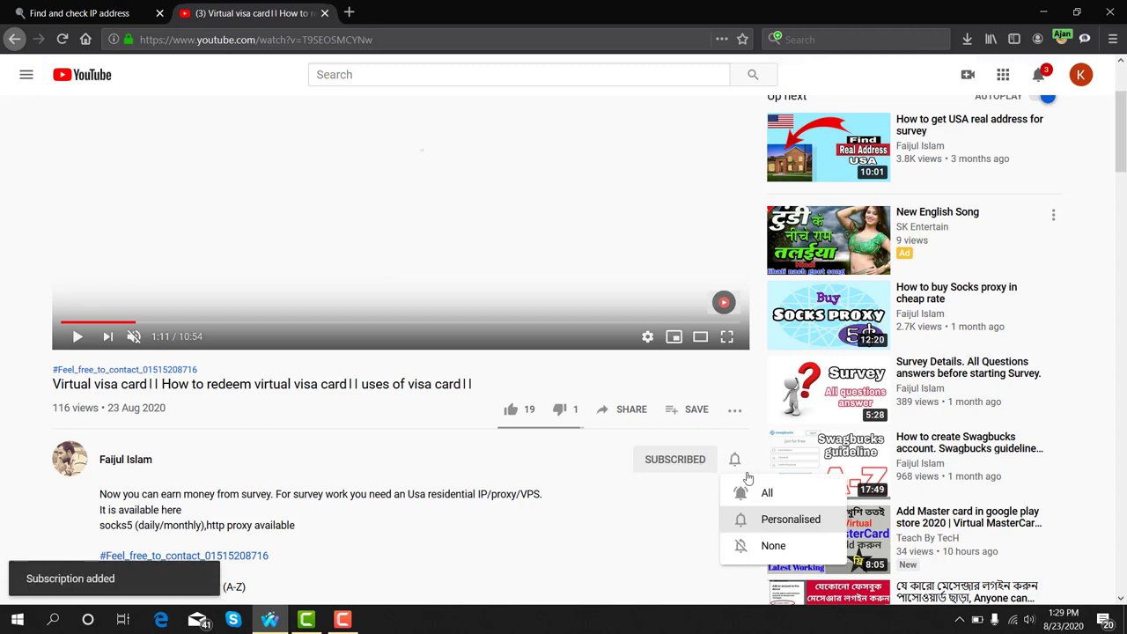
pyautogui.click(753, 495)
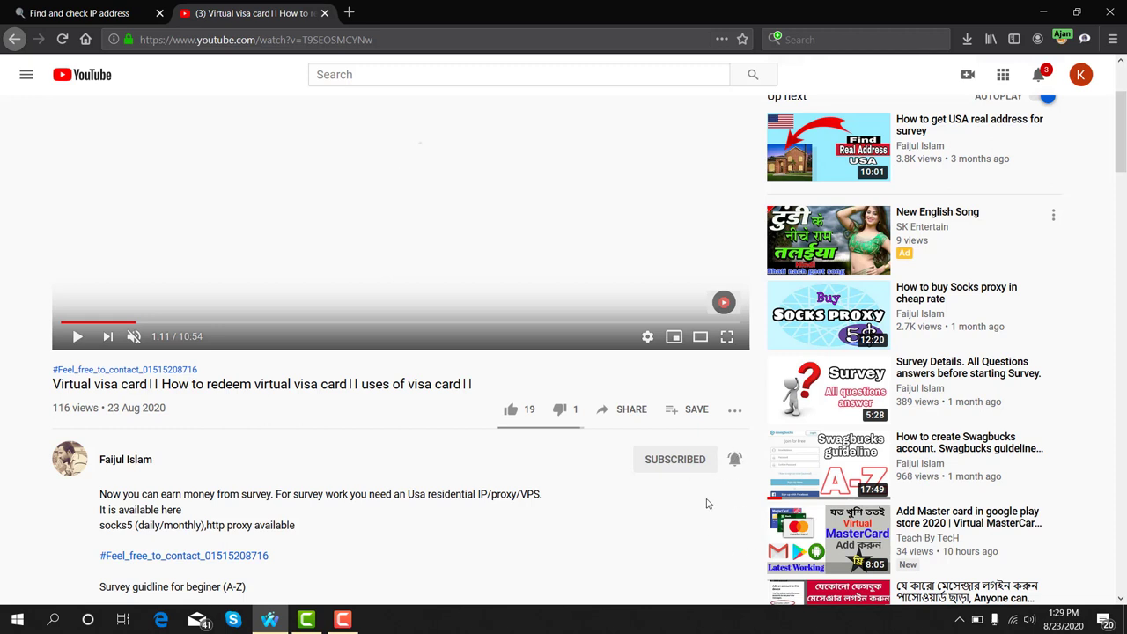
pyautogui.click(511, 412)
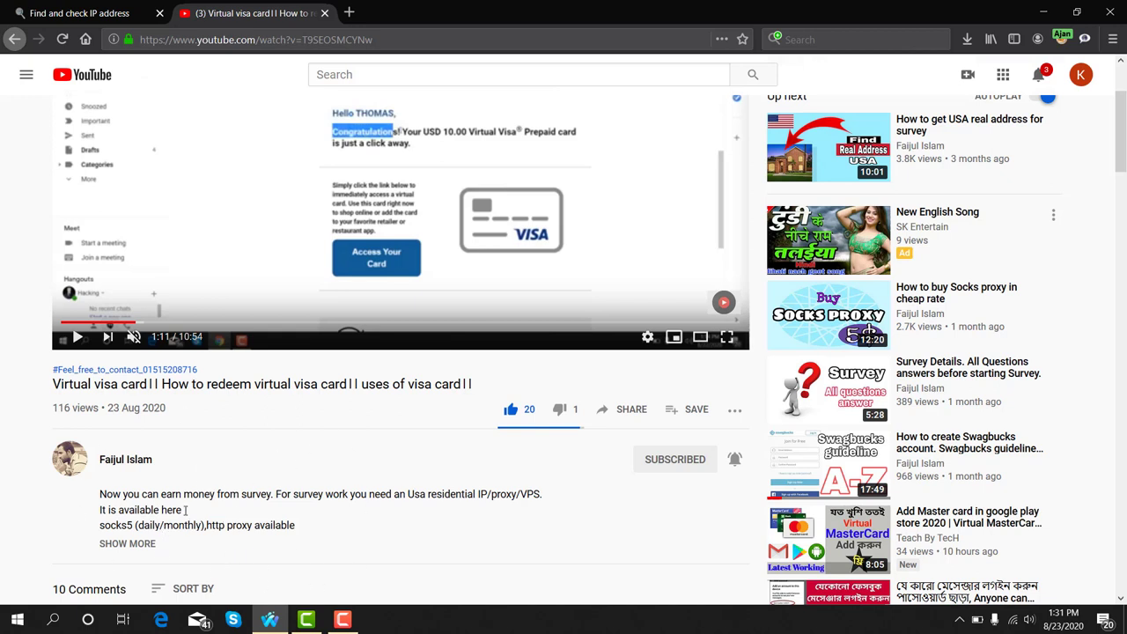
# Expand the description and open the surveys.gobranded.com link in a new tab
pyautogui.click(137, 544)
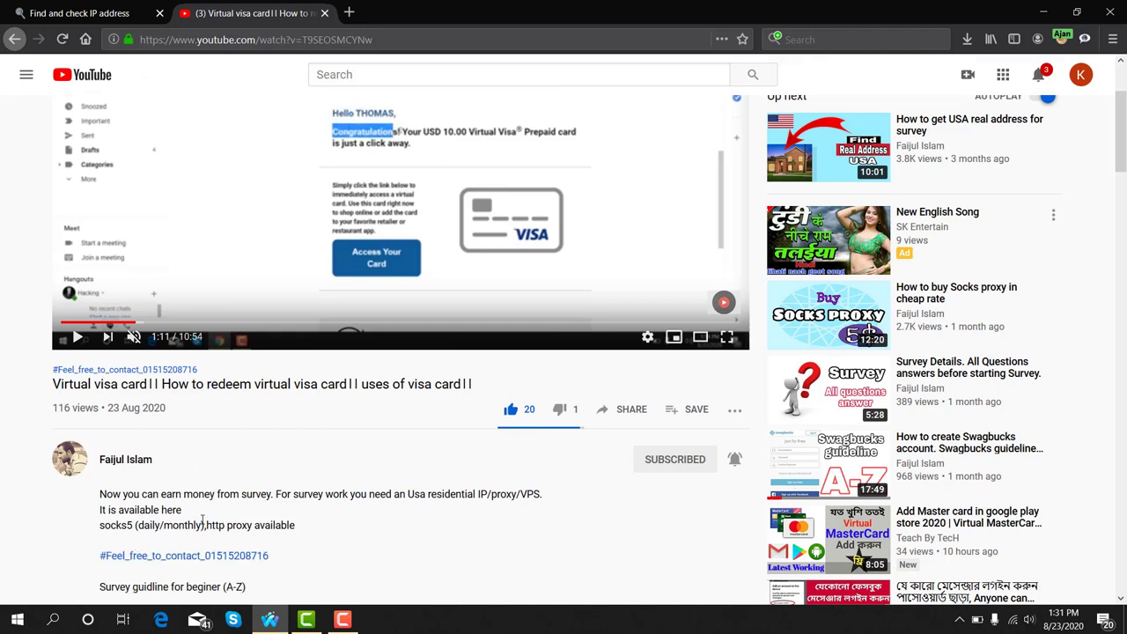
pyautogui.scroll(-5, 203, 520)
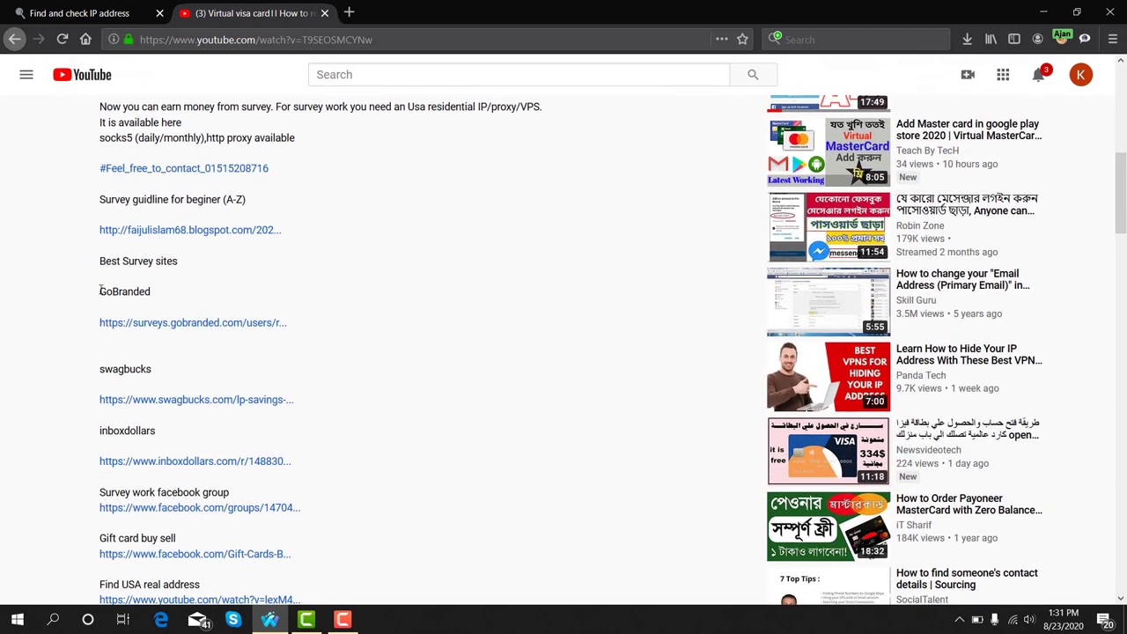
pyautogui.moveTo(100, 291); pyautogui.dragTo(160, 305)
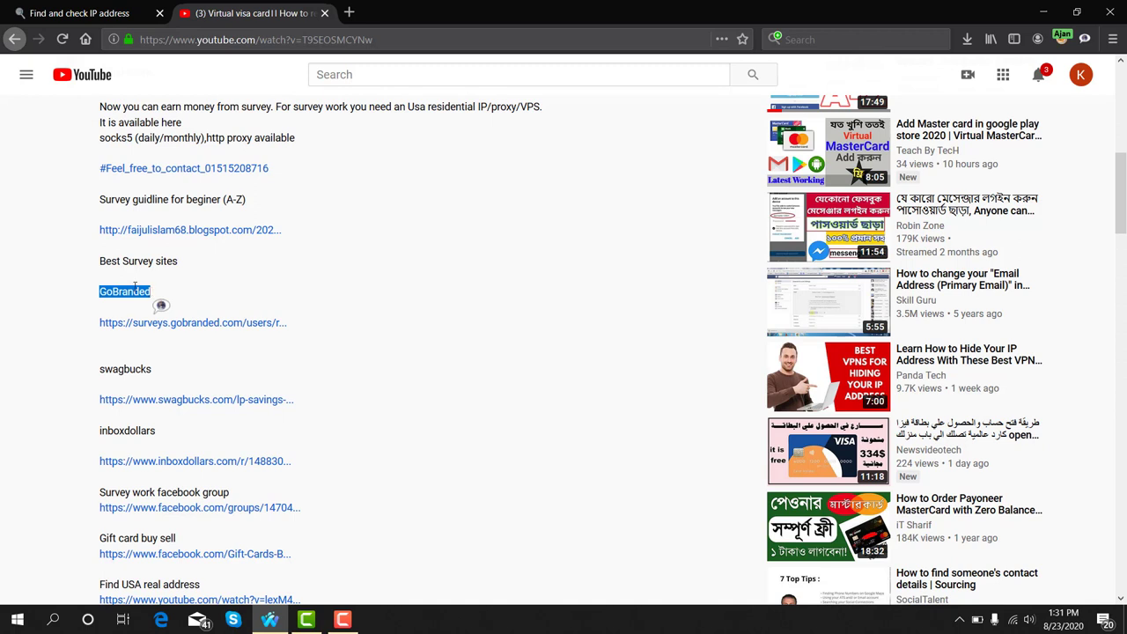
pyautogui.click(167, 325)
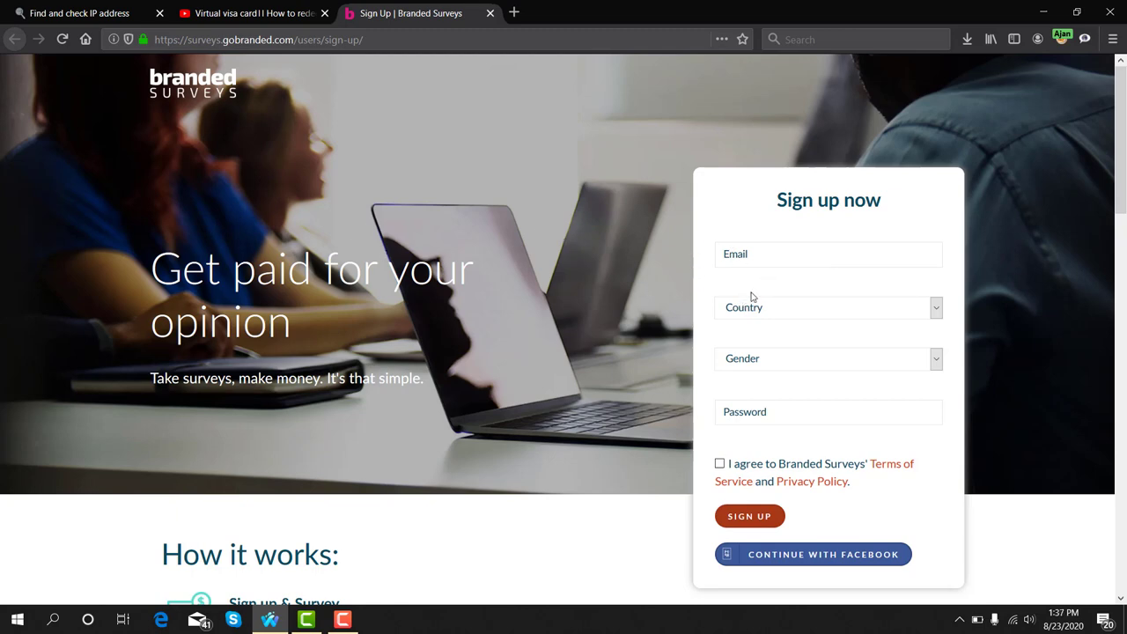
# Enter the sign-up email address, with country United States and gender Male
pyautogui.click(784, 255)
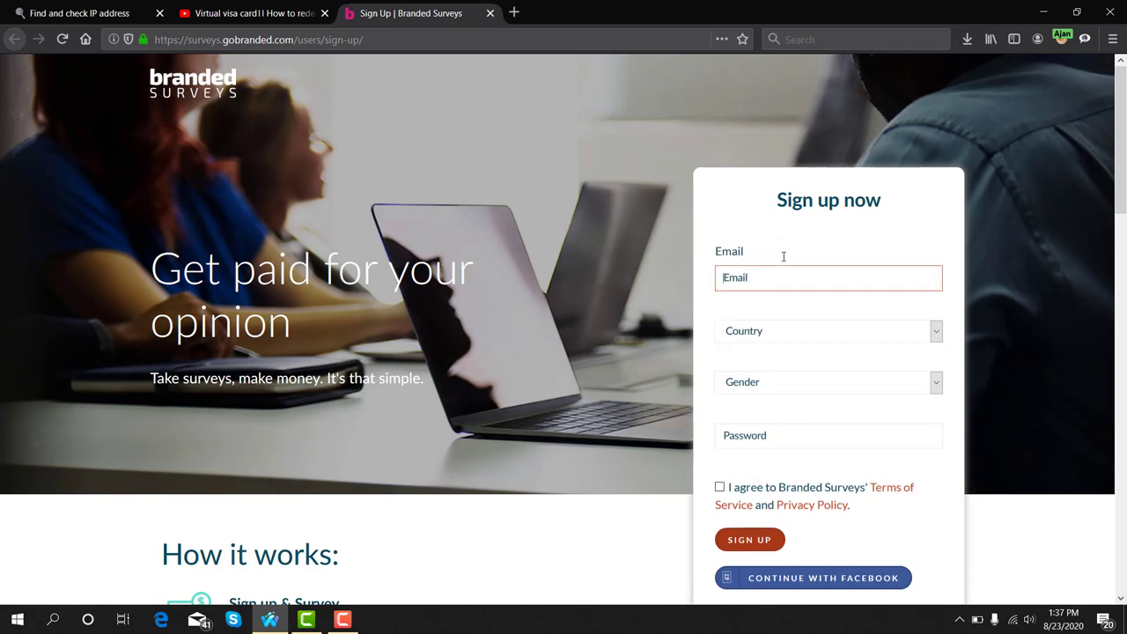
pyautogui.click(783, 254)
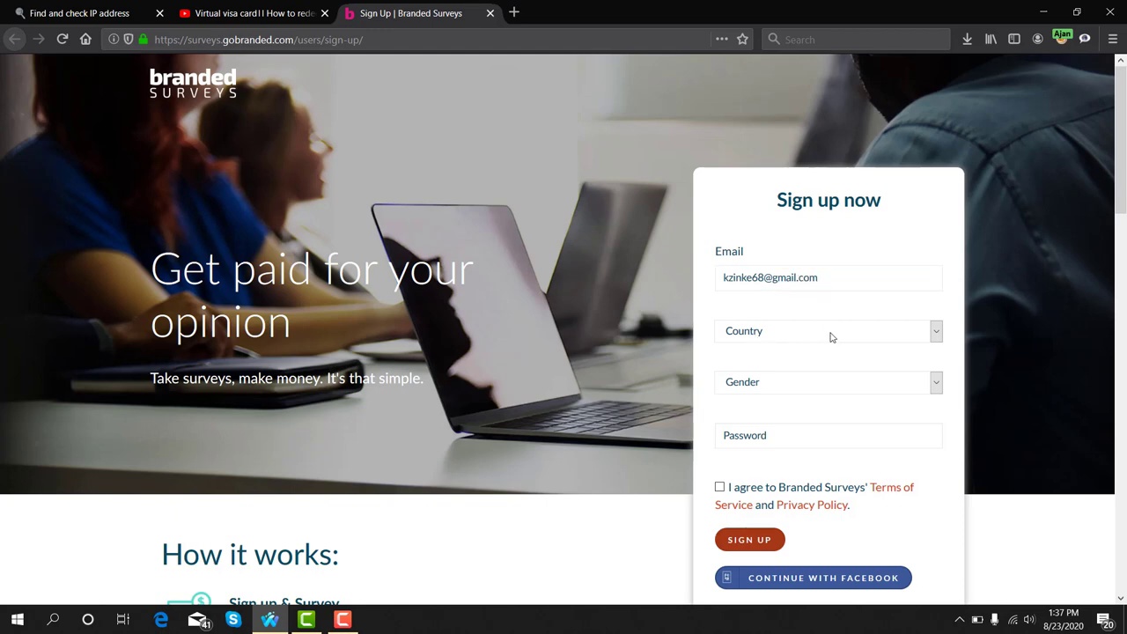
pyautogui.click(858, 341)
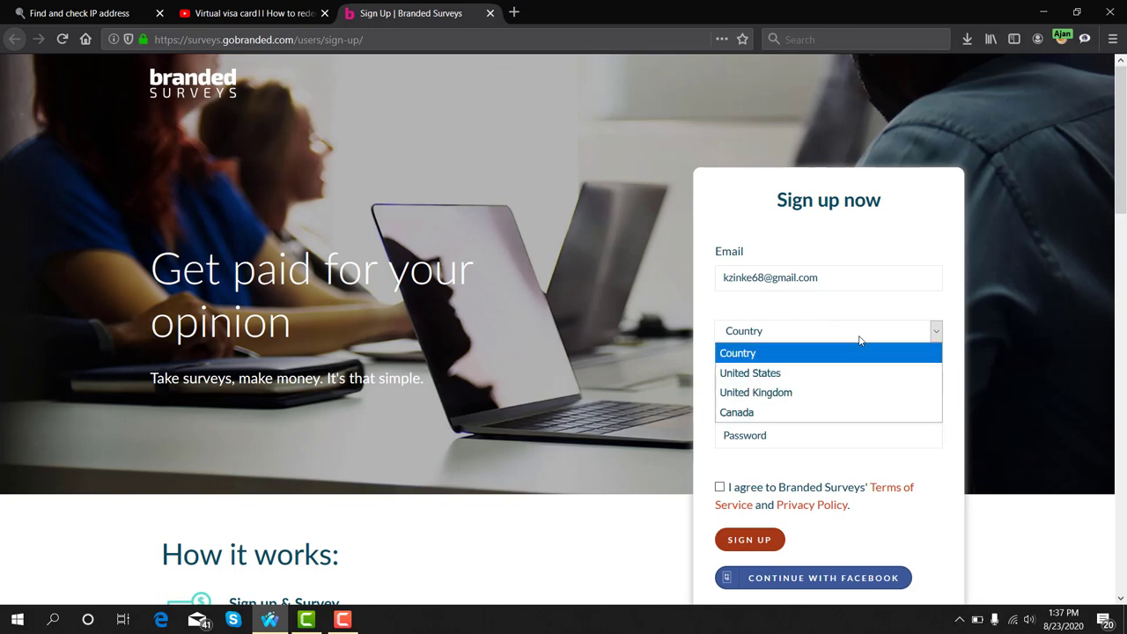
pyautogui.click(805, 375)
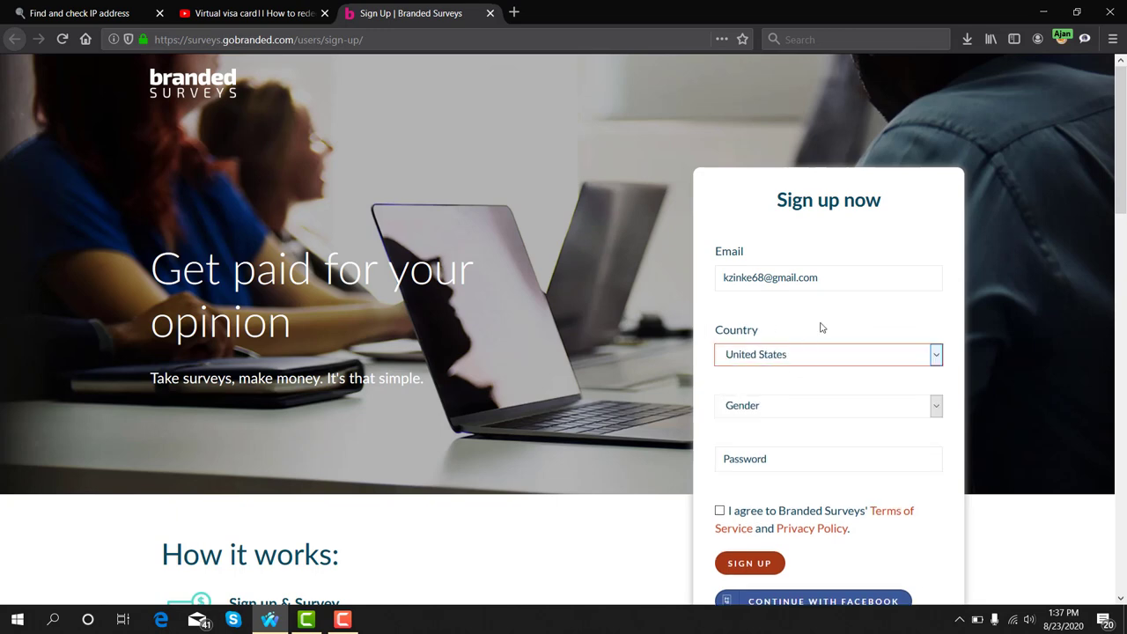
pyautogui.click(888, 408)
pyautogui.click(791, 447)
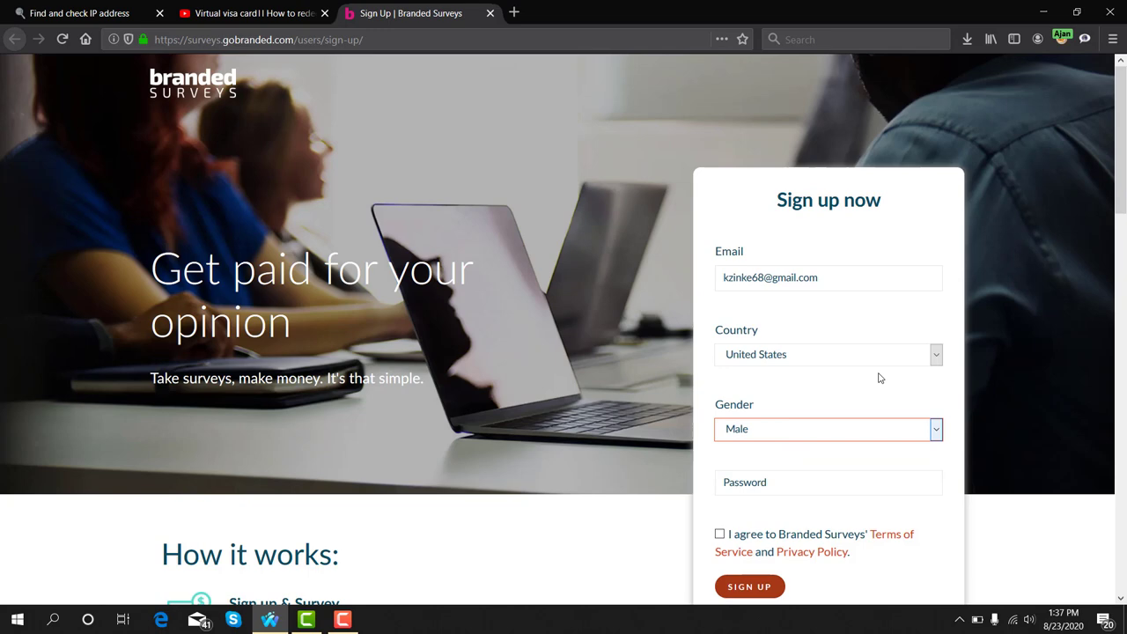
# Enter the account password and accept the terms of service and privacy policy
pyautogui.scroll(-2, 878, 377)
pyautogui.click(792, 413)
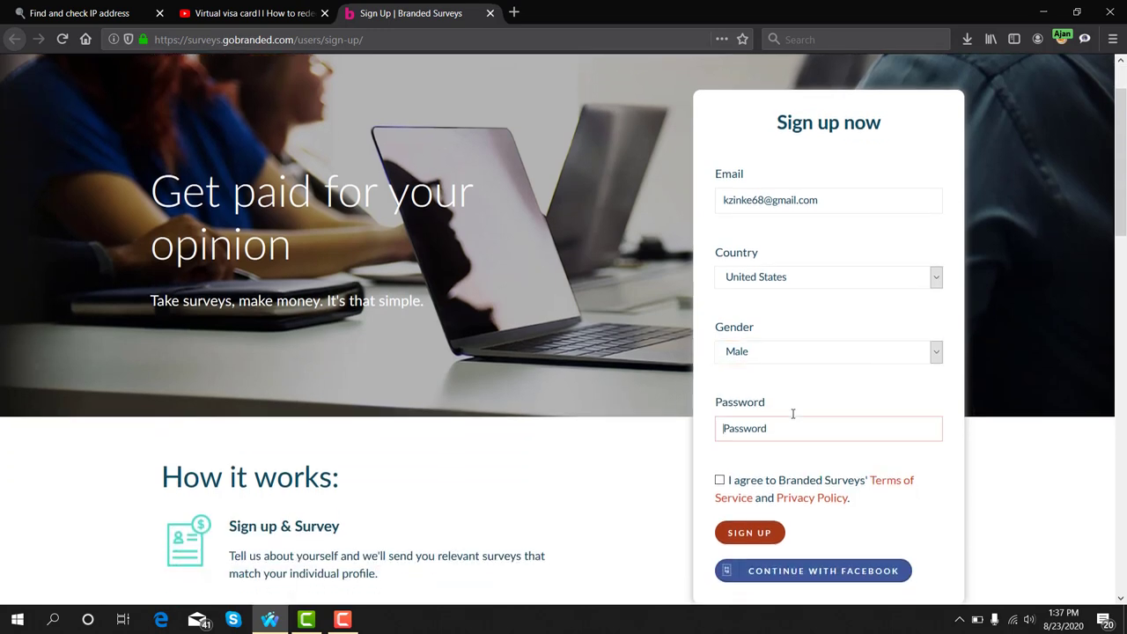
pyautogui.write('k')
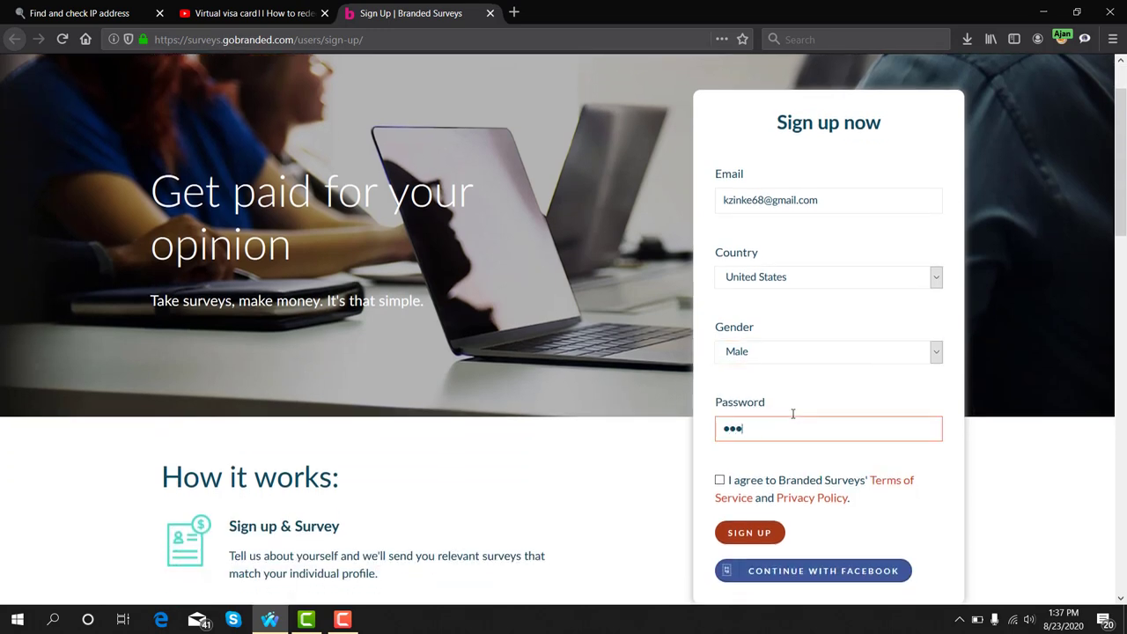
pyautogui.write('•••••••')
pyautogui.click(720, 481)
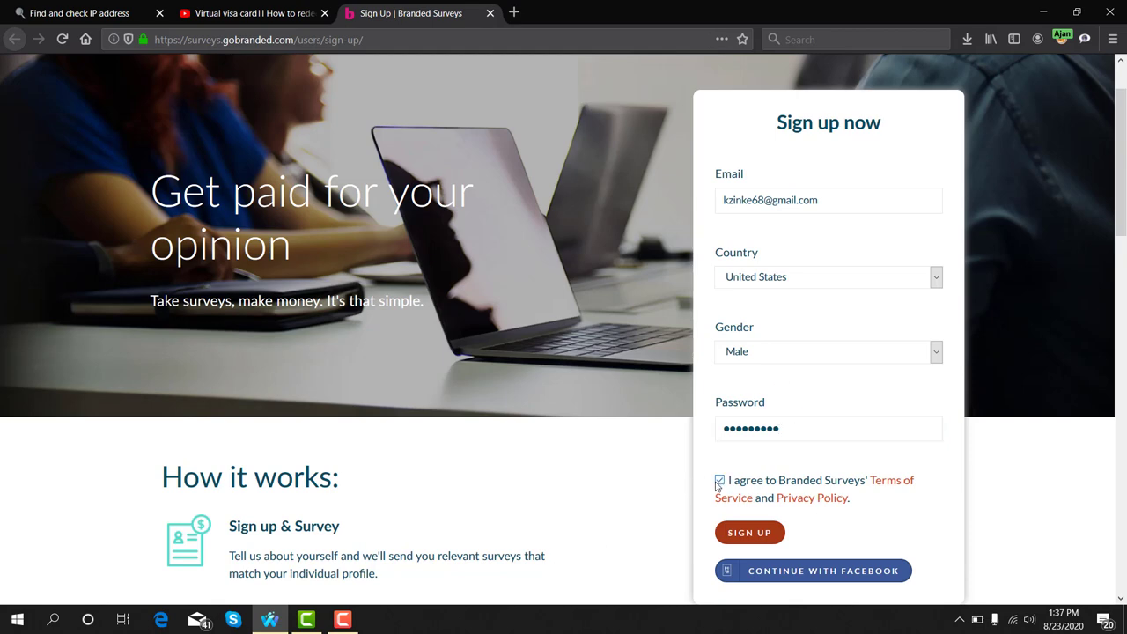
# Submit the sign-up, save the login in Waterfox, and open a blank tab
pyautogui.click(749, 535)
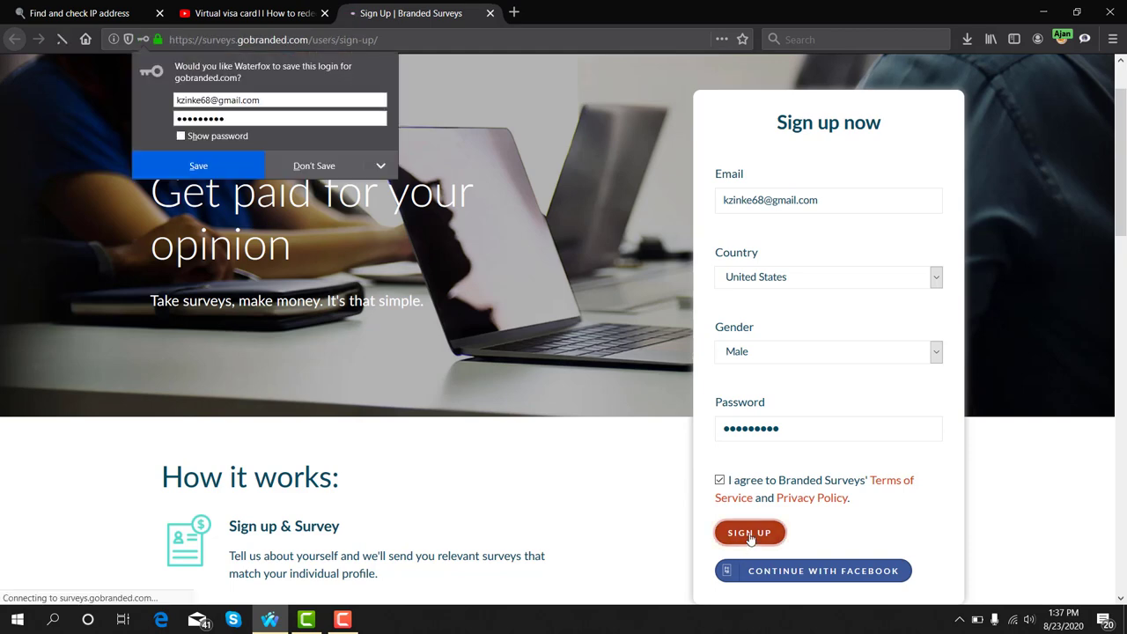
pyautogui.click(191, 159)
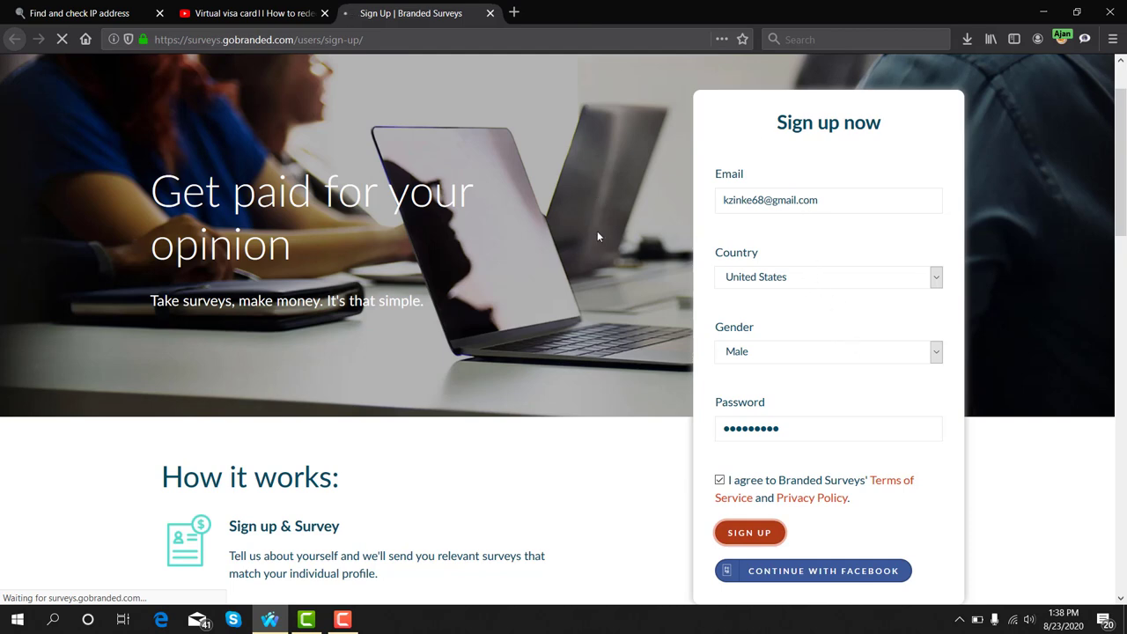
pyautogui.click(514, 12)
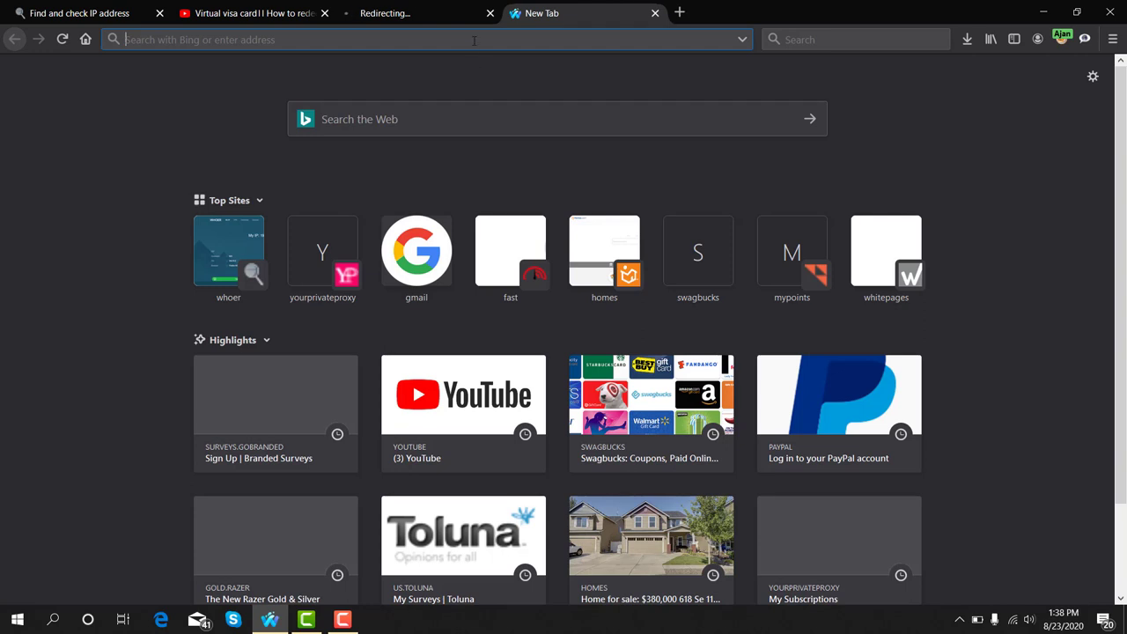
# Load gmail.com in the new tab using the gm shortcut
pyautogui.write('gmail')
pyautogui.press('Return')
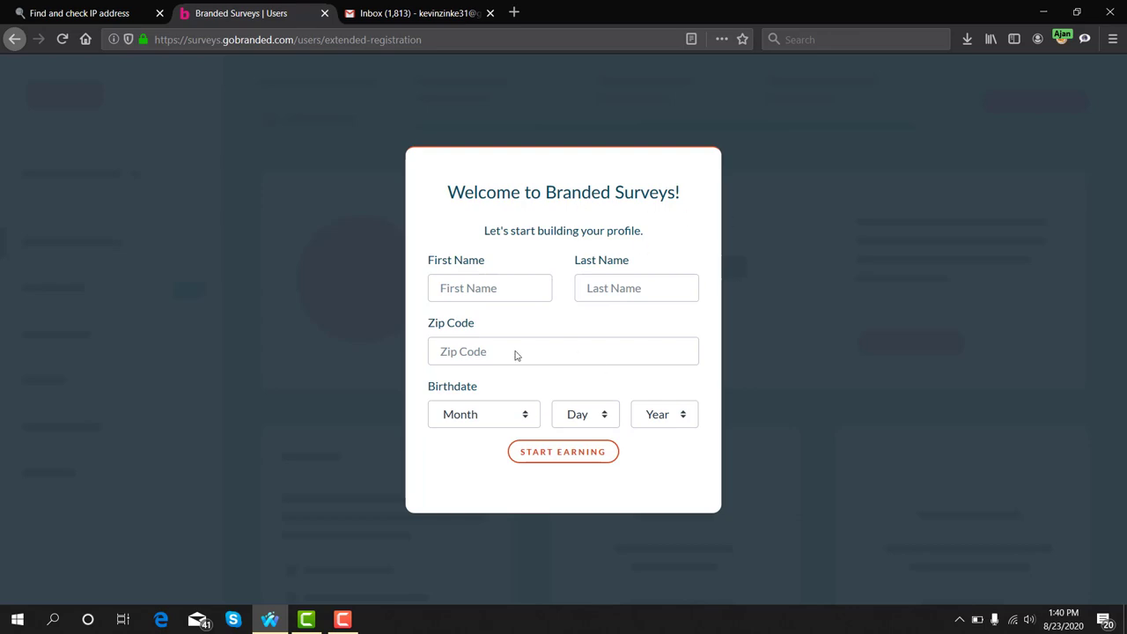
# Open the real address text file in Notepad and copy the first name from it
pyautogui.click(1046, 13)
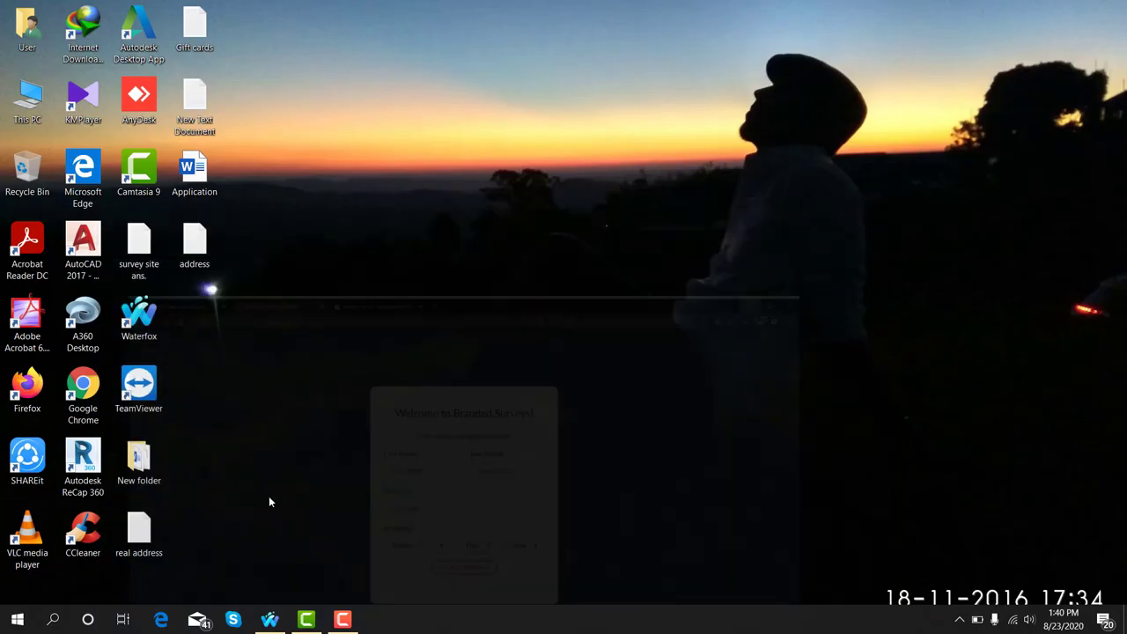
pyautogui.doubleClick(139, 531)
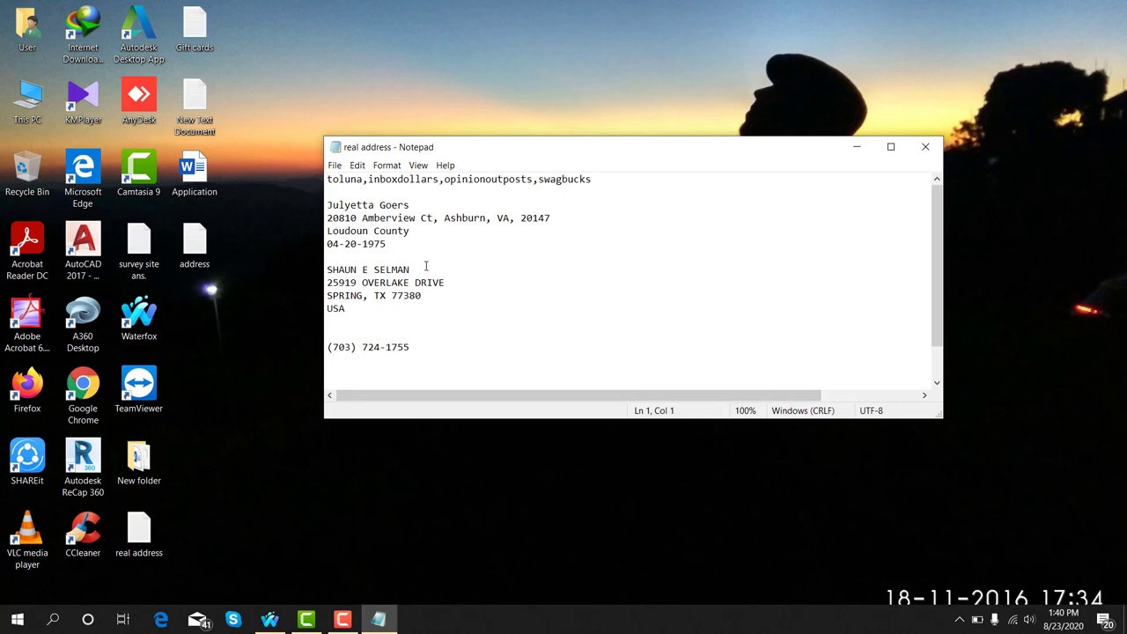
pyautogui.doubleClick(331, 205)
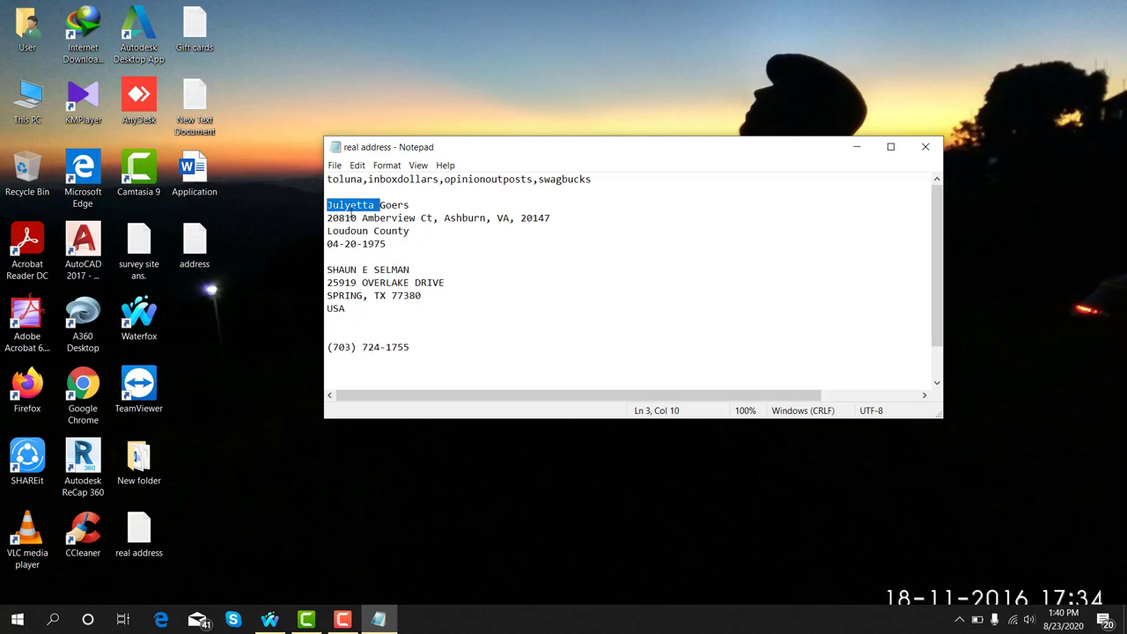
pyautogui.rightClick(358, 202)
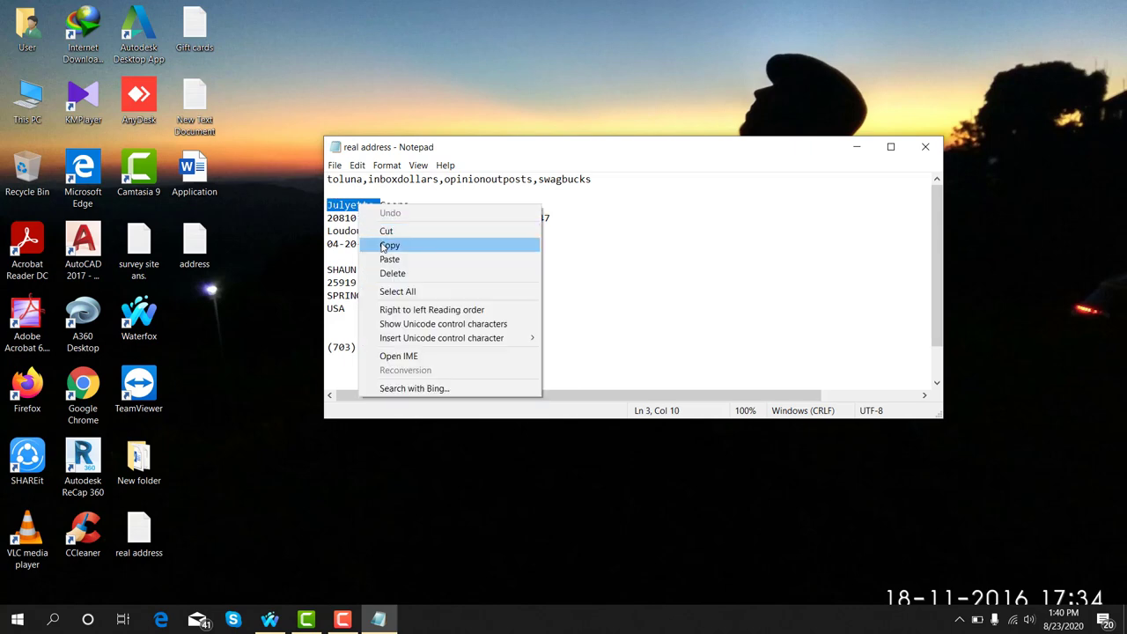
pyautogui.click(382, 244)
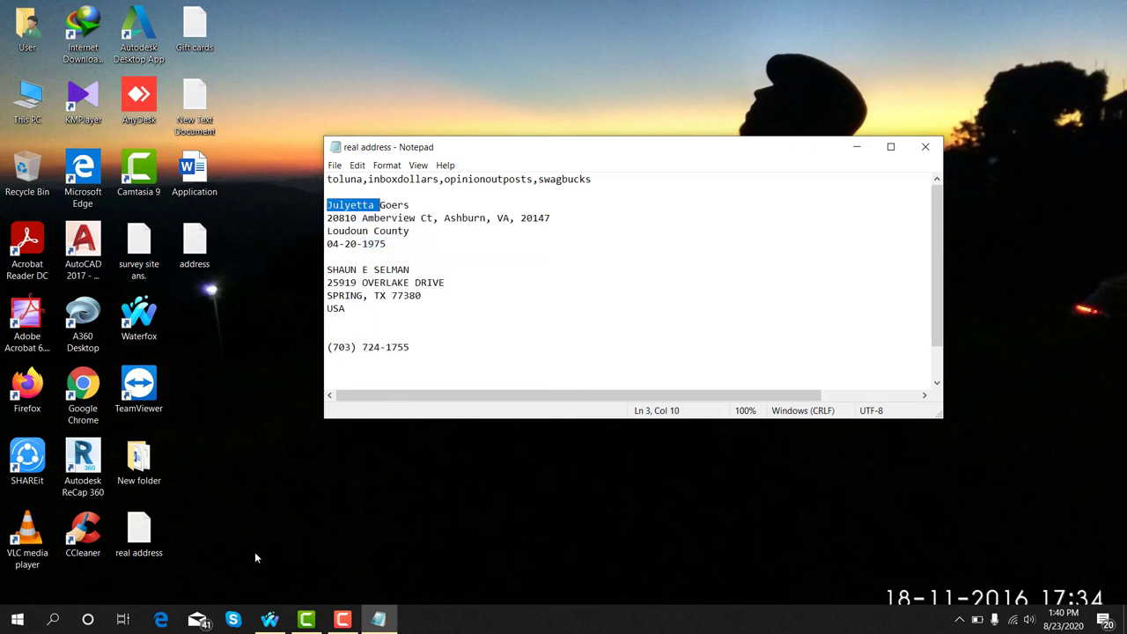
pyautogui.click(270, 619)
# Paste the first name and the surname from the Notepad file into the profile form
pyautogui.click(456, 292)
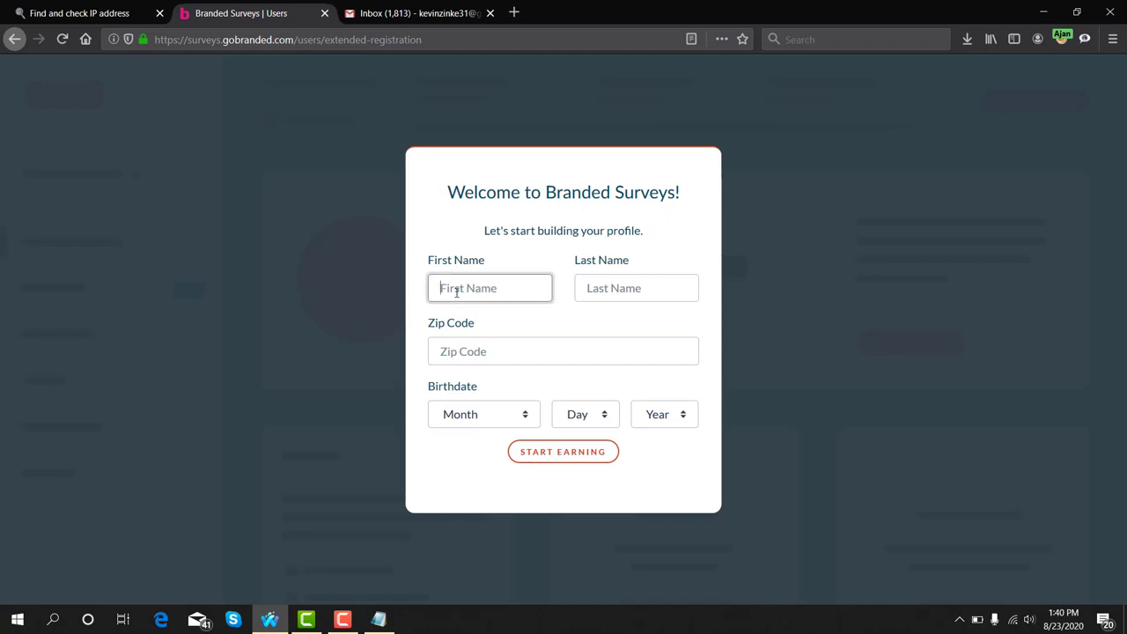
pyautogui.hotkey('ctrl', 'v')
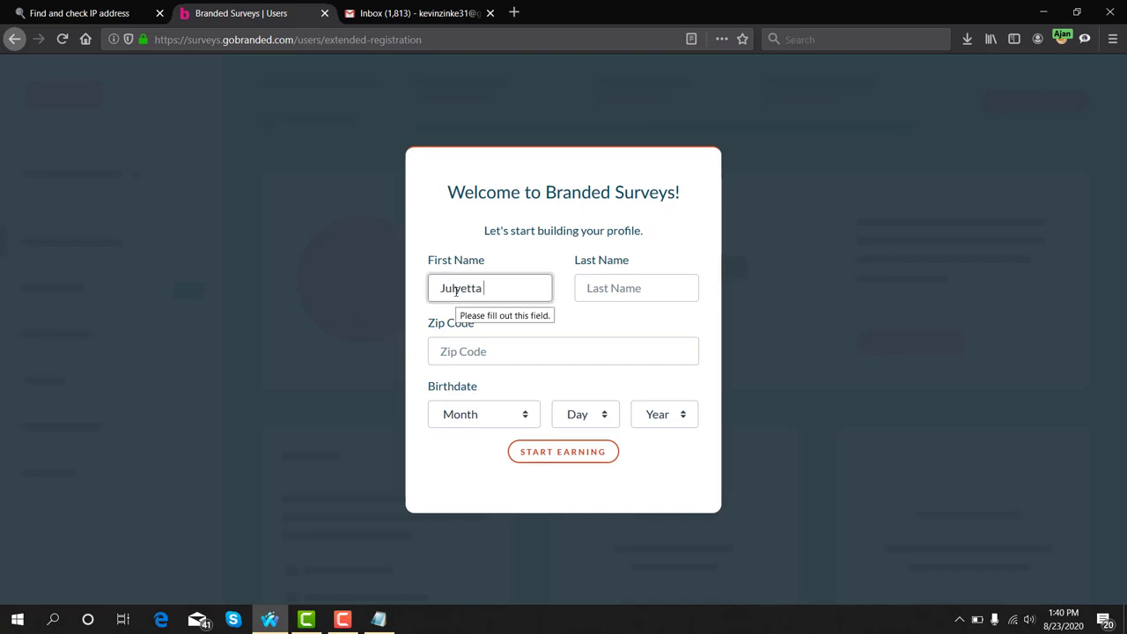
pyautogui.click(378, 619)
pyautogui.doubleClick(394, 205)
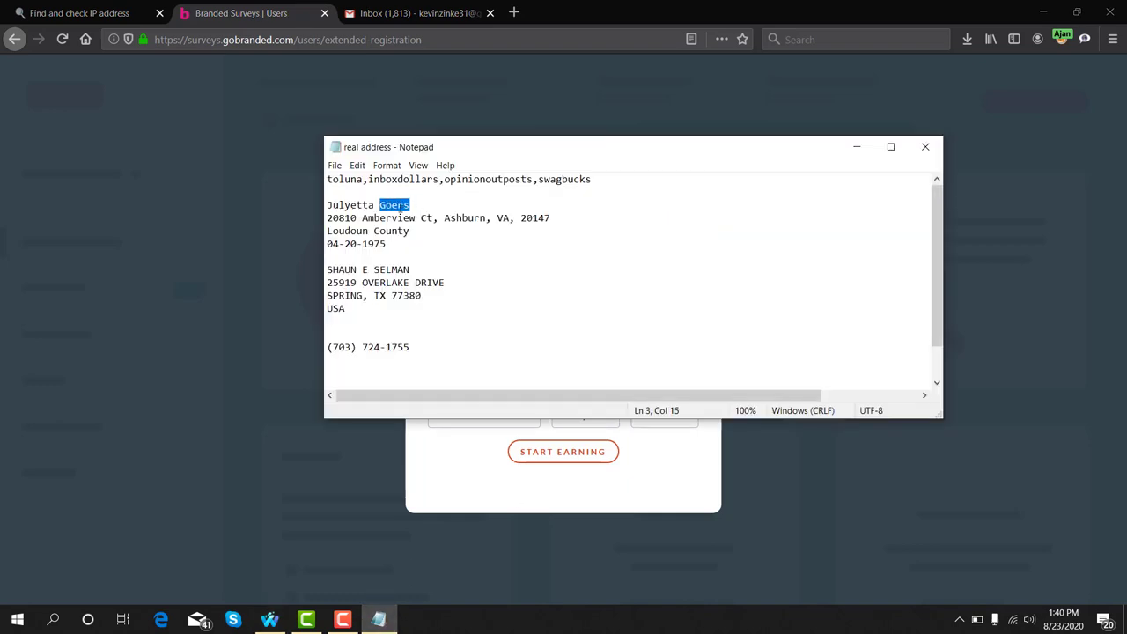
pyautogui.rightClick(401, 205)
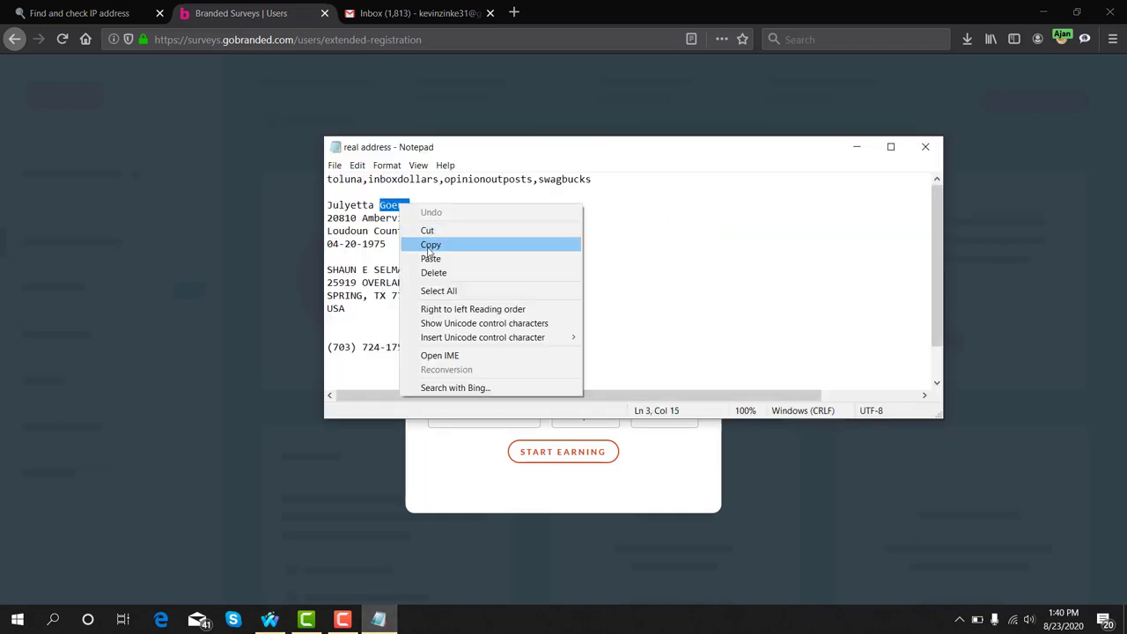
pyautogui.click(429, 245)
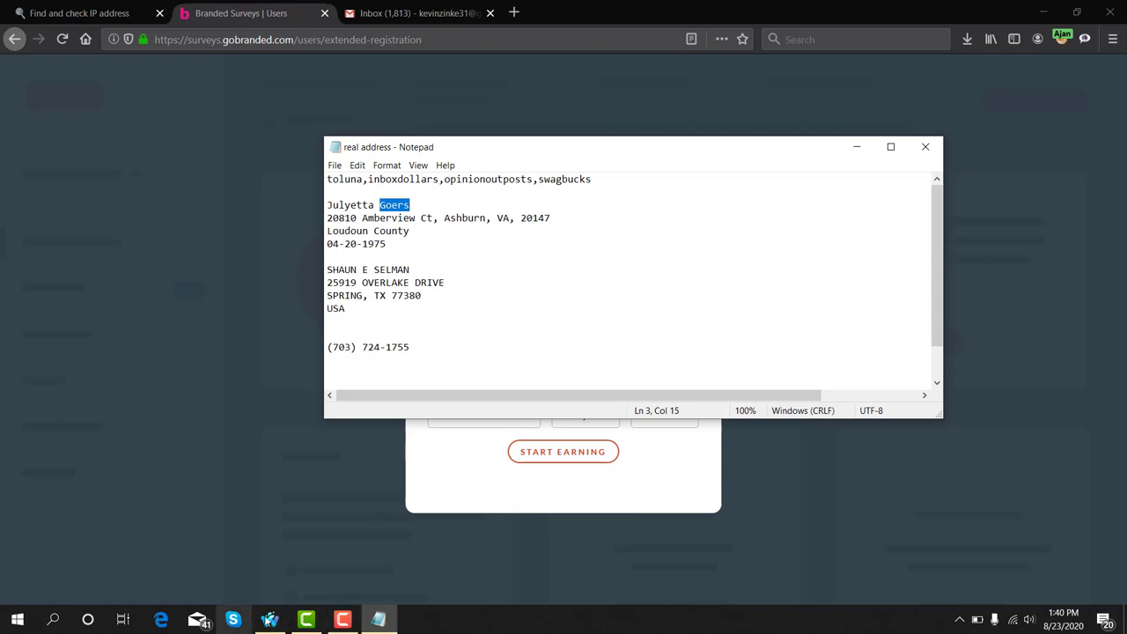
pyautogui.click(268, 620)
pyautogui.click(639, 288)
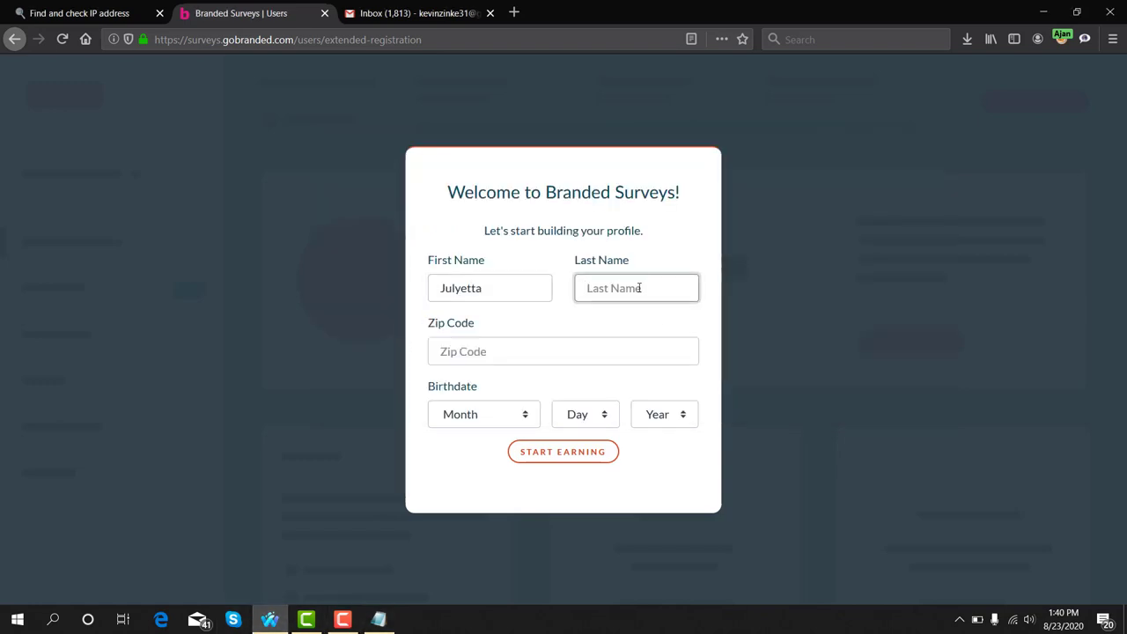
pyautogui.hotkey('ctrl', 'v')
# Copy zip code 20147 from Notepad into the Zip Code field
pyautogui.click(379, 619)
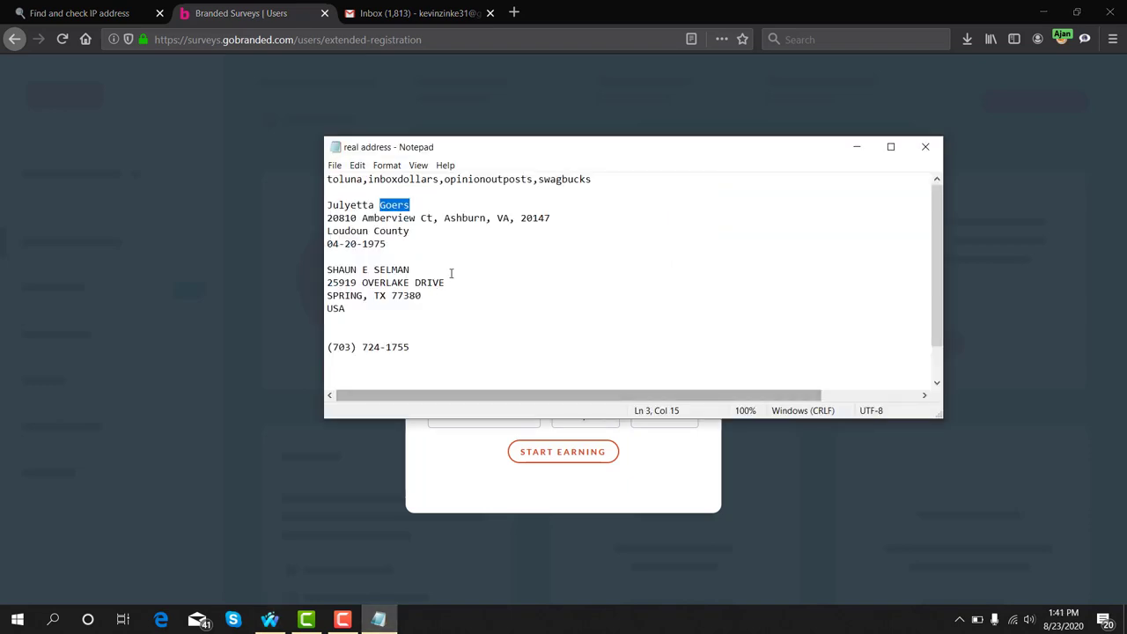
pyautogui.doubleClick(537, 217)
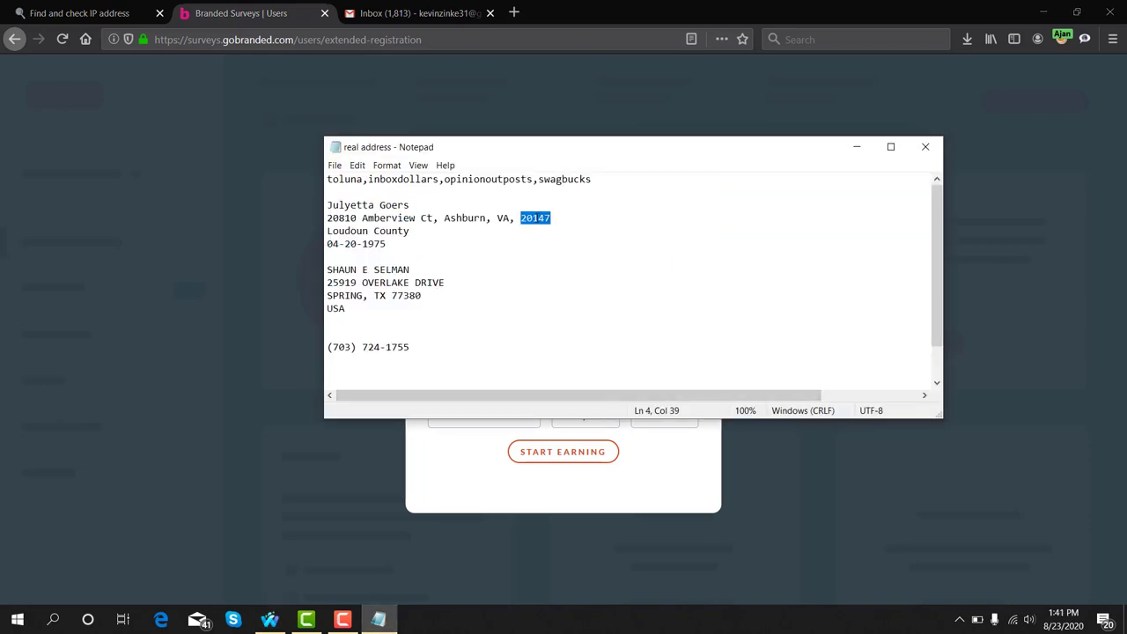
pyautogui.rightClick(537, 218)
pyautogui.click(555, 260)
pyautogui.click(270, 619)
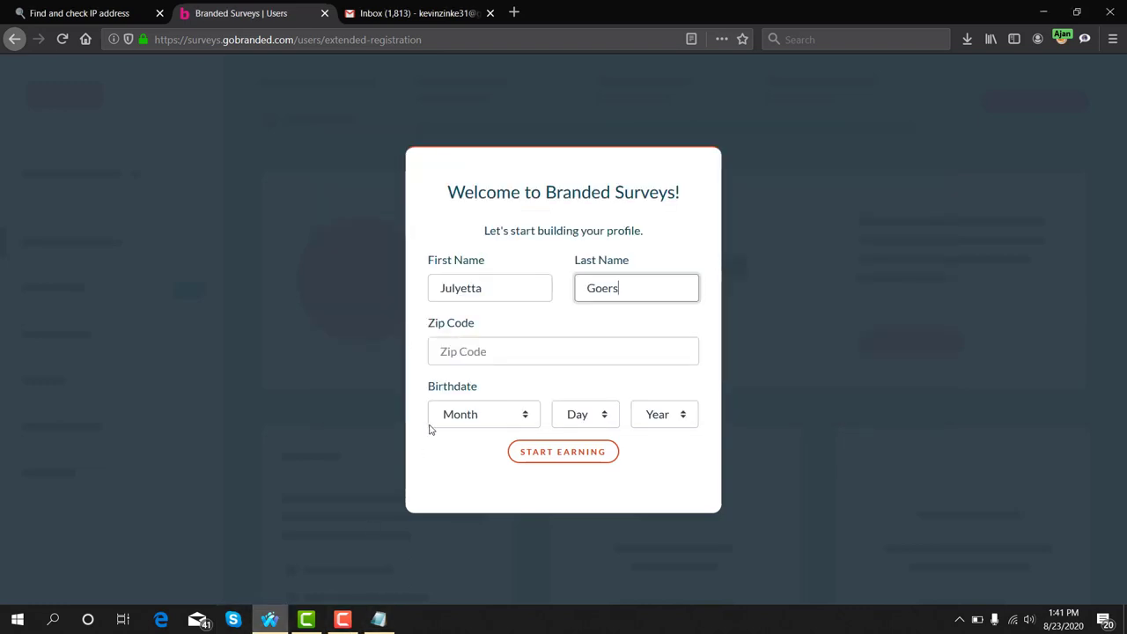
pyautogui.click(495, 351)
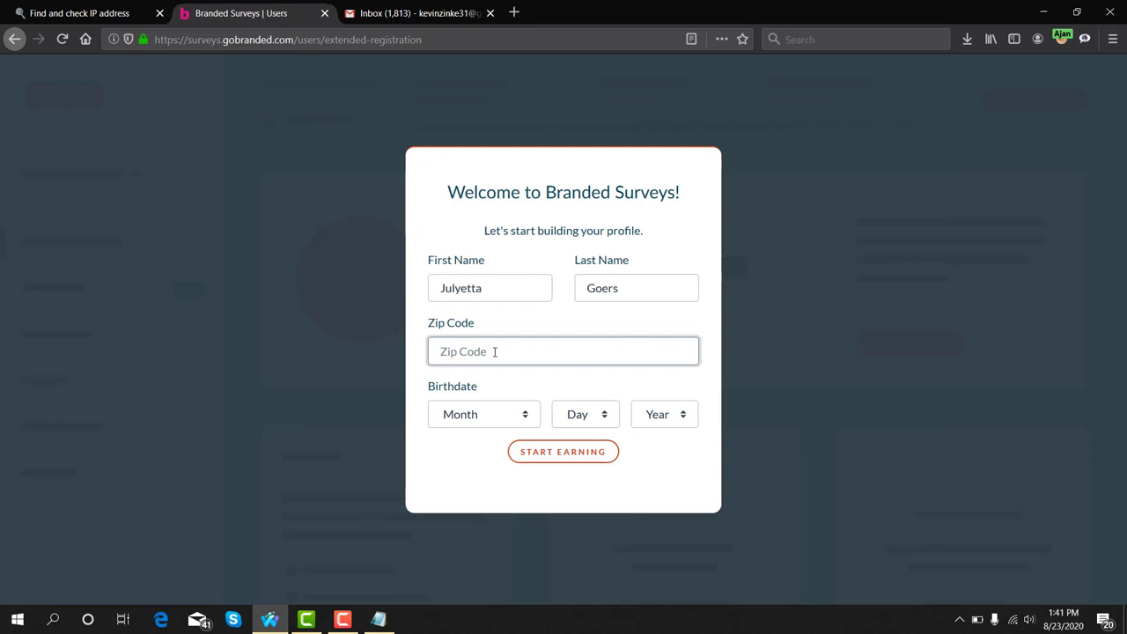
pyautogui.hotkey('ctrl', 'v')
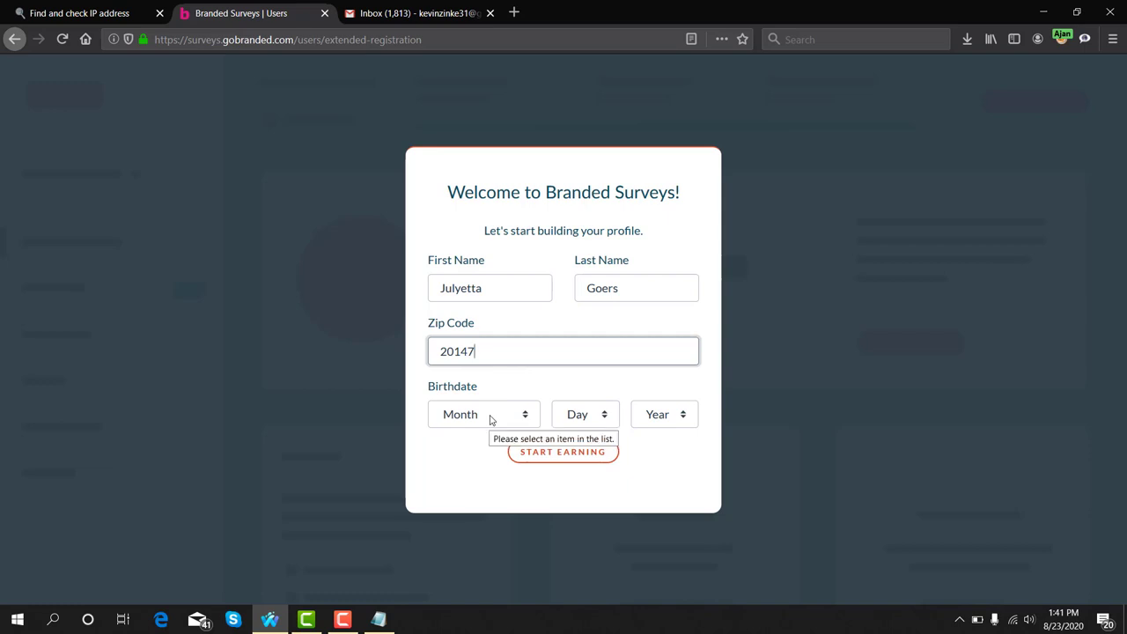
# Set the birthdate to April 20, 1975 and submit the profile form
pyautogui.click(491, 420)
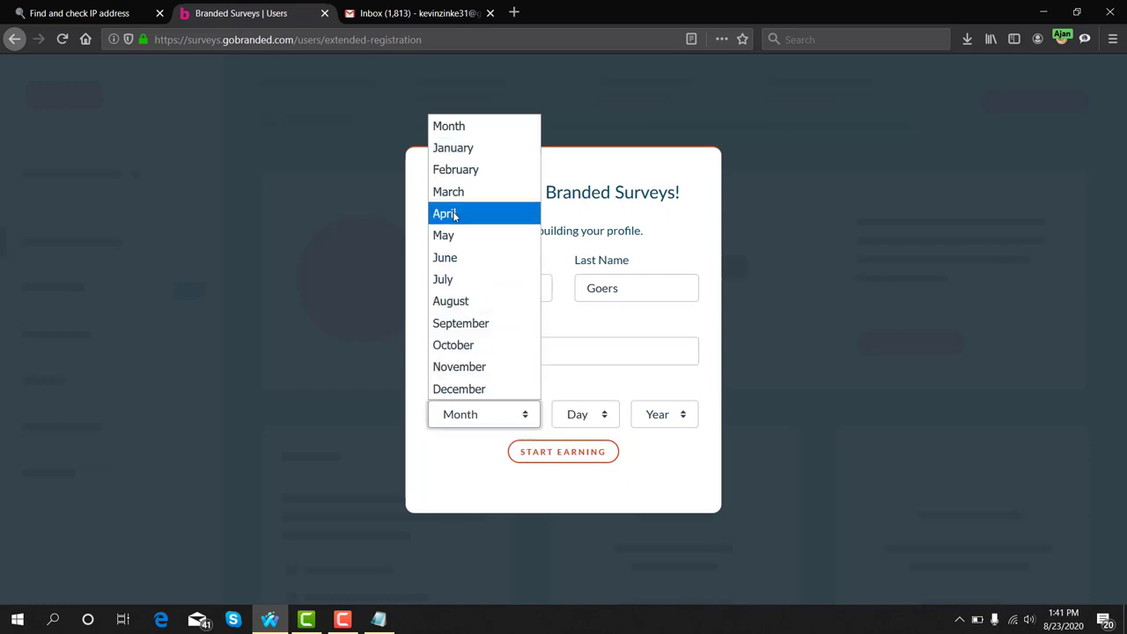
pyautogui.click(443, 214)
pyautogui.click(573, 418)
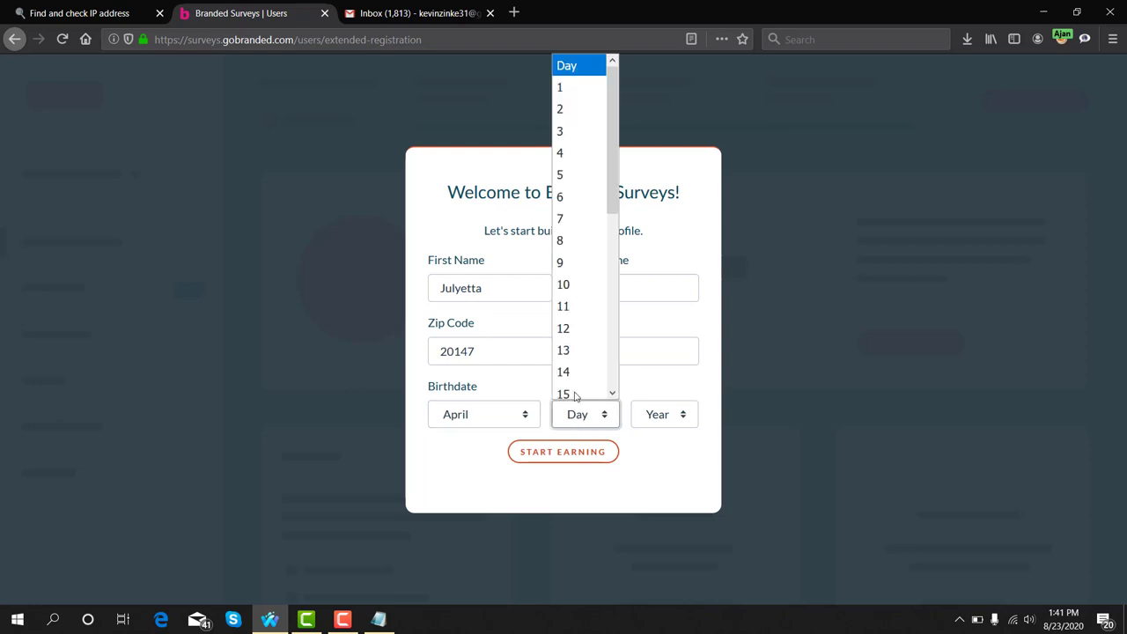
pyautogui.scroll(-5, 573, 344)
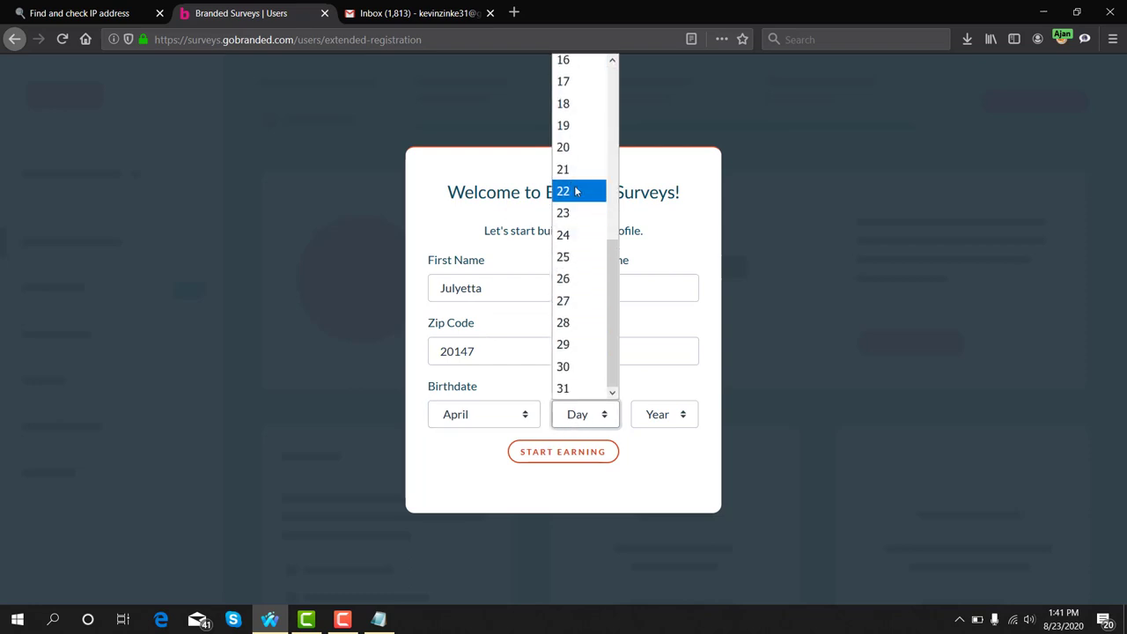
pyautogui.click(572, 147)
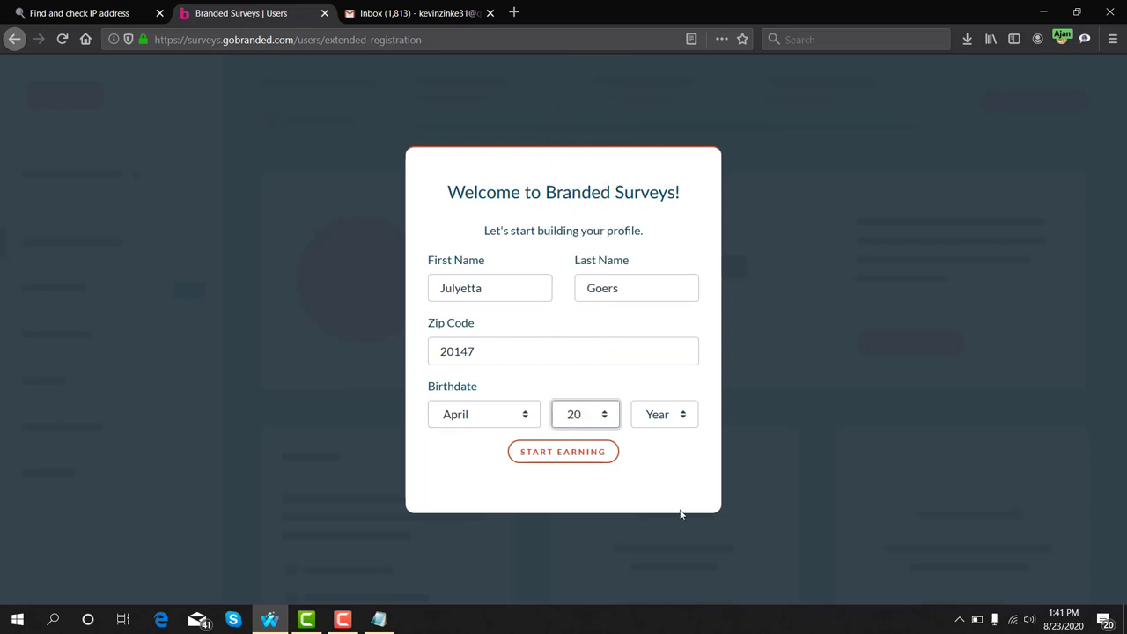
pyautogui.click(660, 414)
pyautogui.scroll(-1, 681, 285)
pyautogui.scroll(-8, 669, 293)
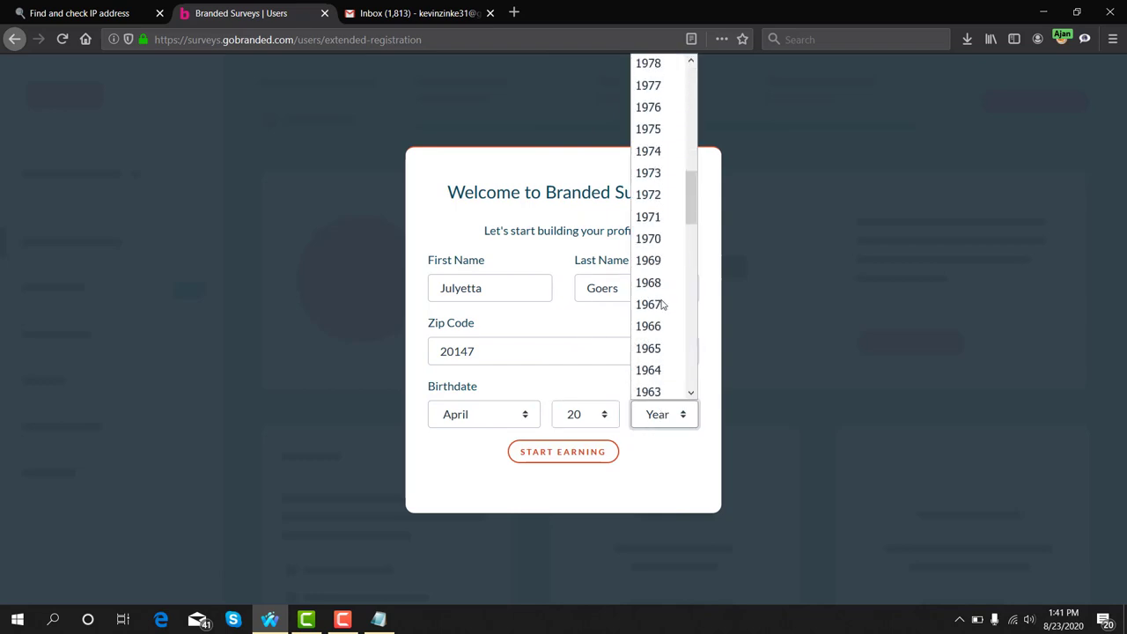
pyautogui.click(661, 131)
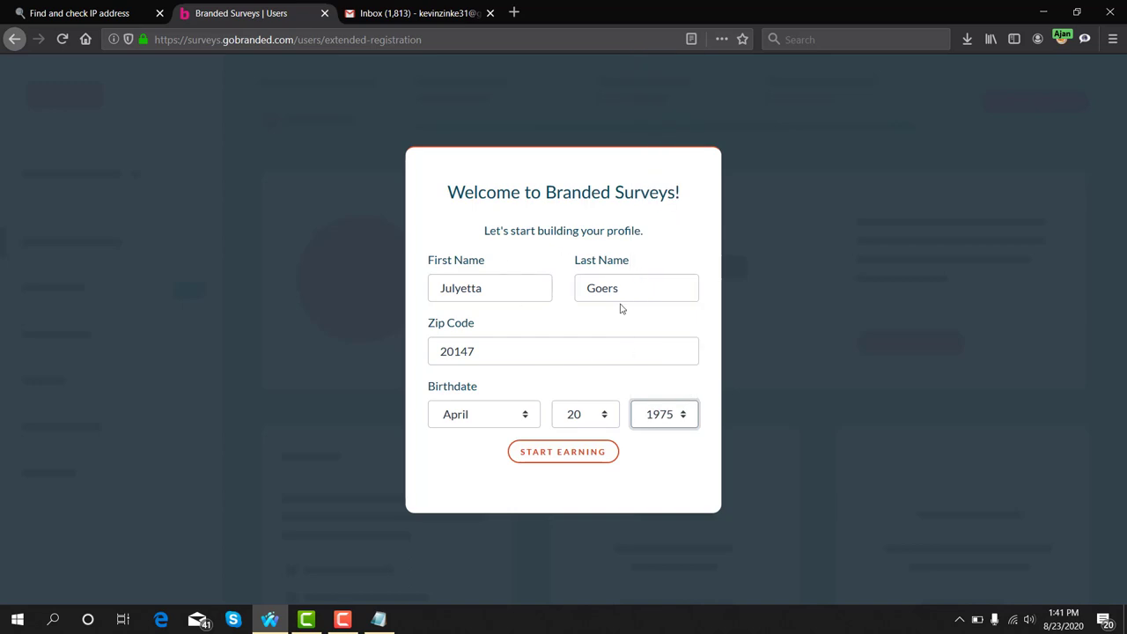
pyautogui.click(566, 452)
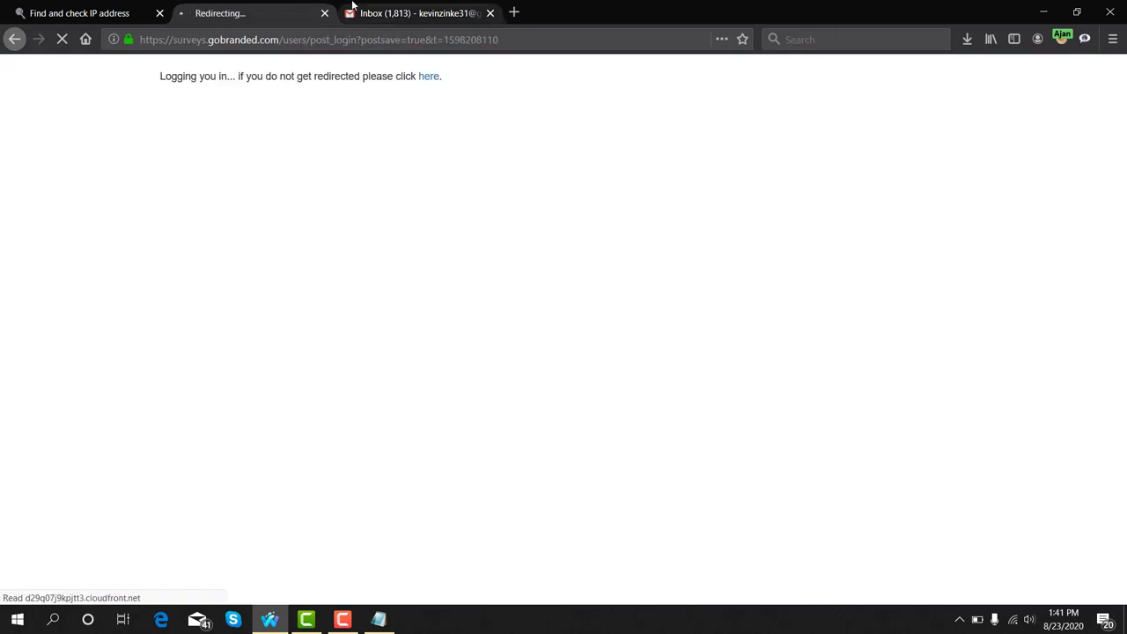
# Glance at the Gmail tab, then return to Branded Surveys and highlight the 50 points earned
pyautogui.click(354, 11)
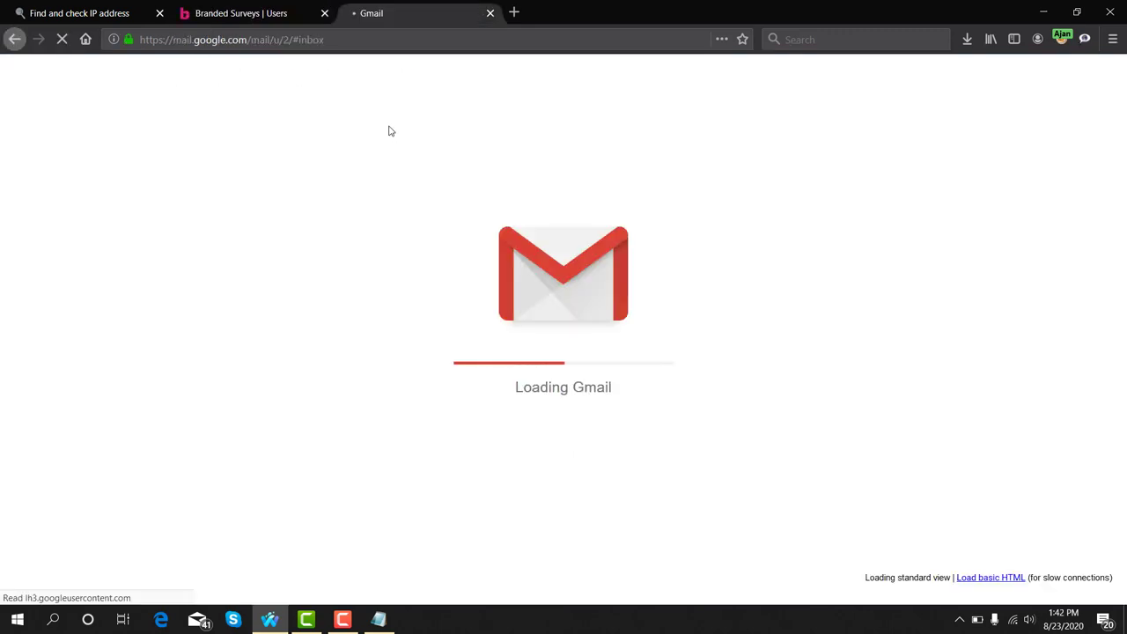
pyautogui.click(263, 13)
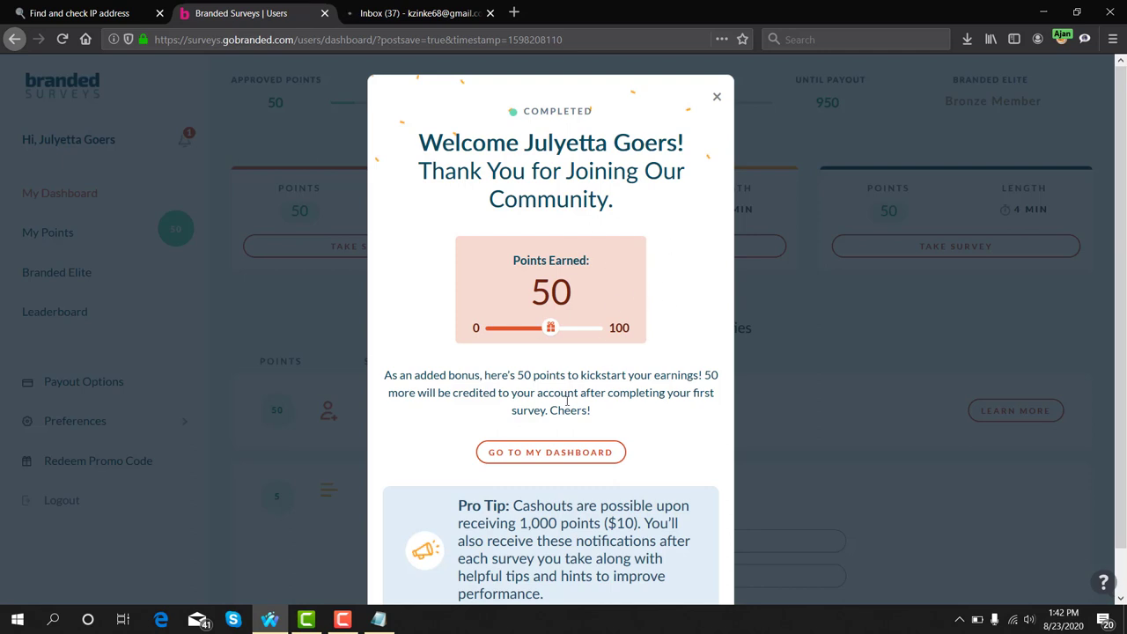
pyautogui.moveTo(541, 296); pyautogui.dragTo(576, 300)
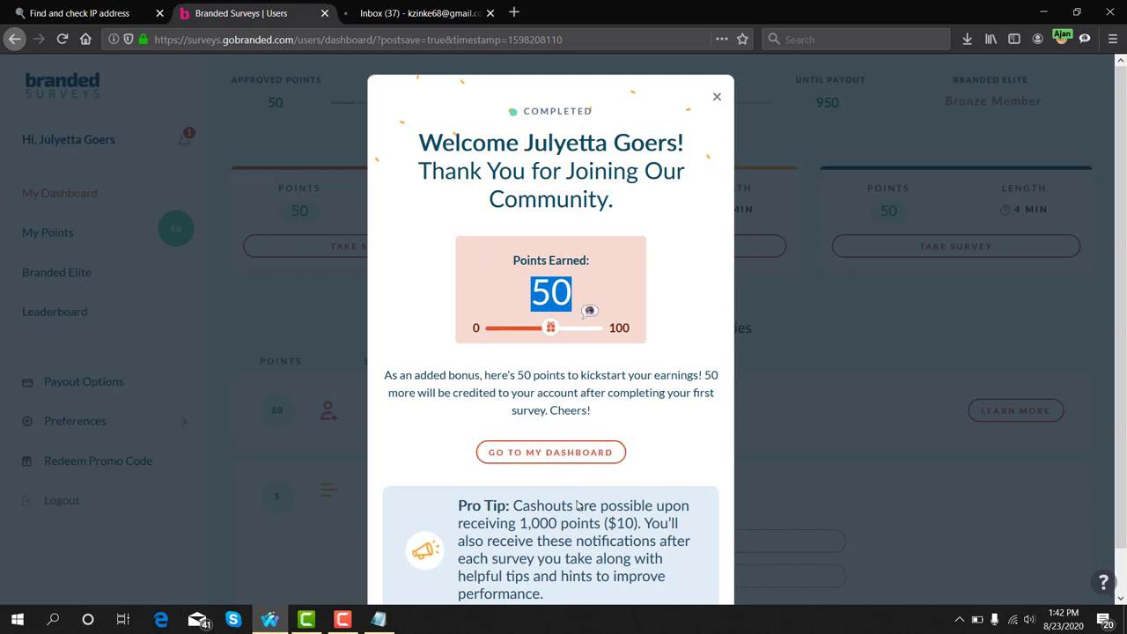
pyautogui.click(552, 458)
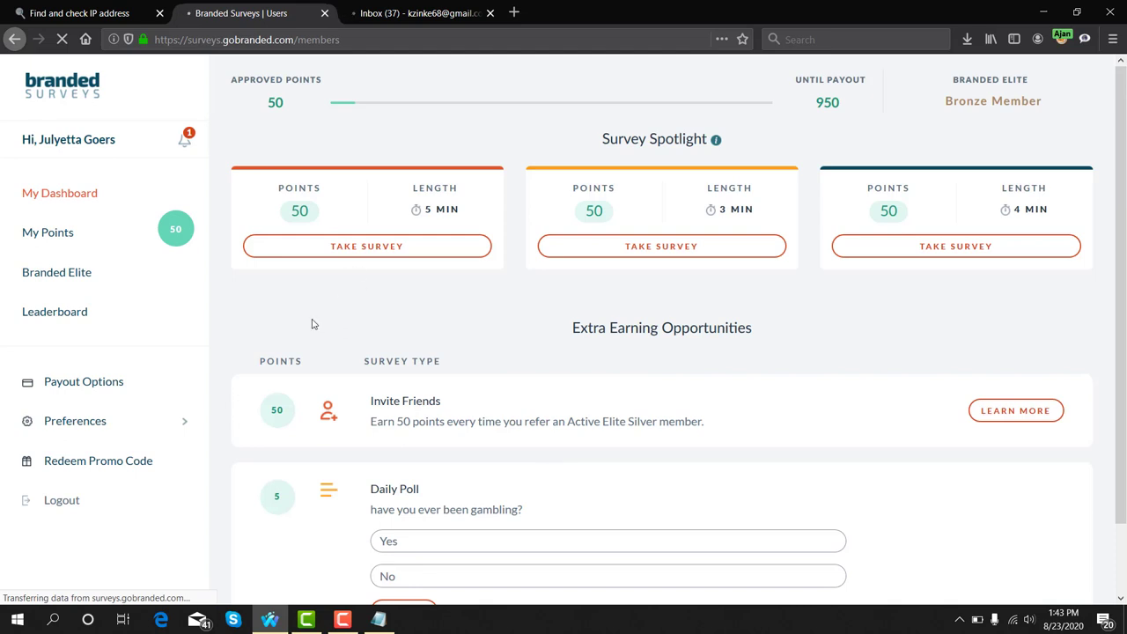
pyautogui.doubleClick(300, 212)
pyautogui.click(334, 245)
pyautogui.moveTo(424, 208); pyautogui.dragTo(464, 212)
pyautogui.moveTo(584, 211); pyautogui.dragTo(597, 211)
pyautogui.moveTo(718, 210); pyautogui.dragTo(756, 210)
pyautogui.moveTo(878, 214); pyautogui.dragTo(899, 211)
pyautogui.moveTo(1024, 209); pyautogui.dragTo(1037, 208)
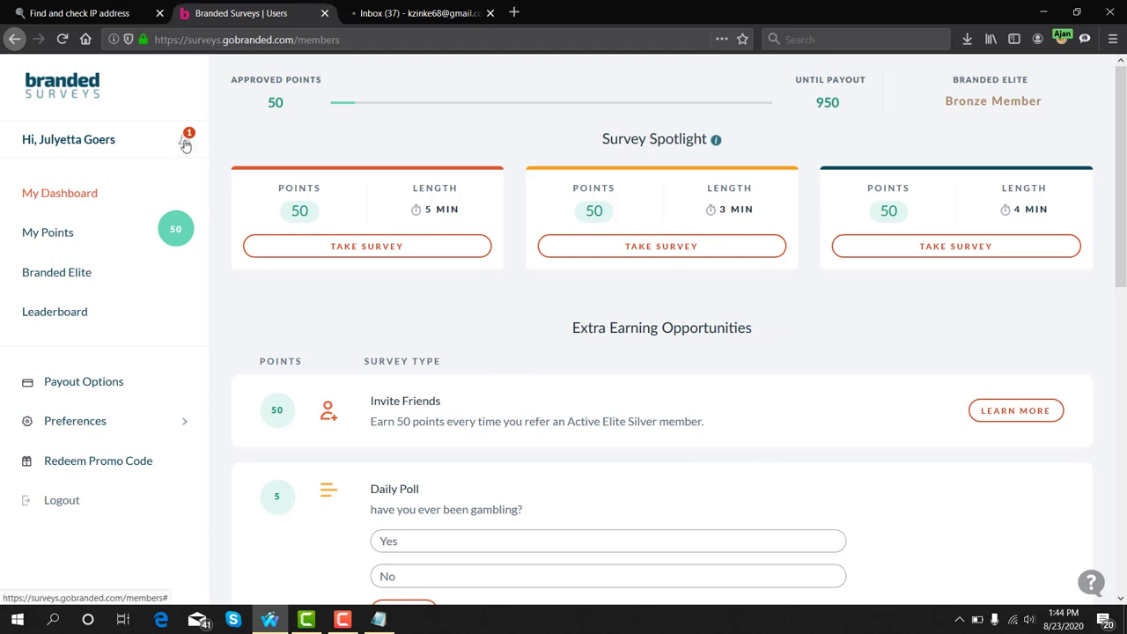
# Request a verification email, then activate the account from the Welcome to Branded Surveys email in Gmail
pyautogui.click(186, 145)
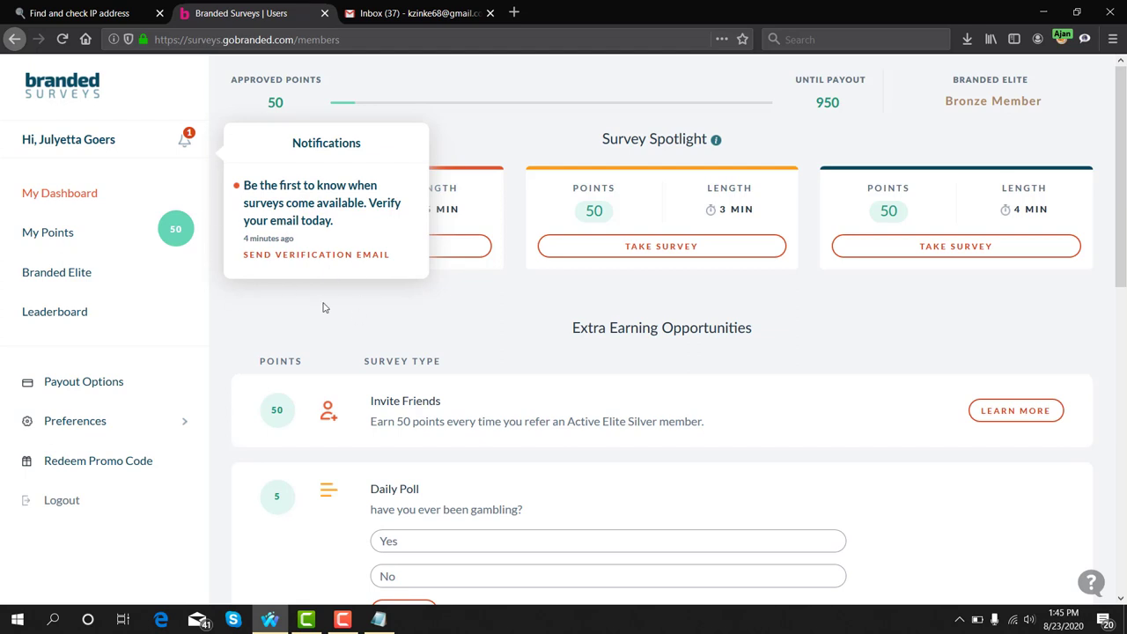
pyautogui.click(263, 256)
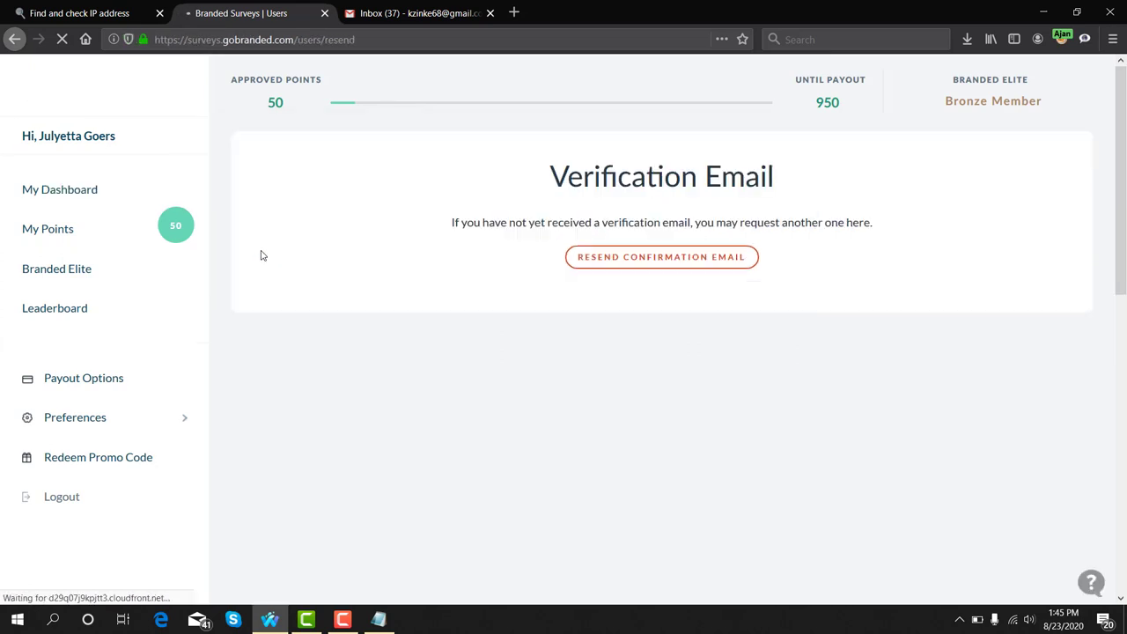
pyautogui.click(435, 14)
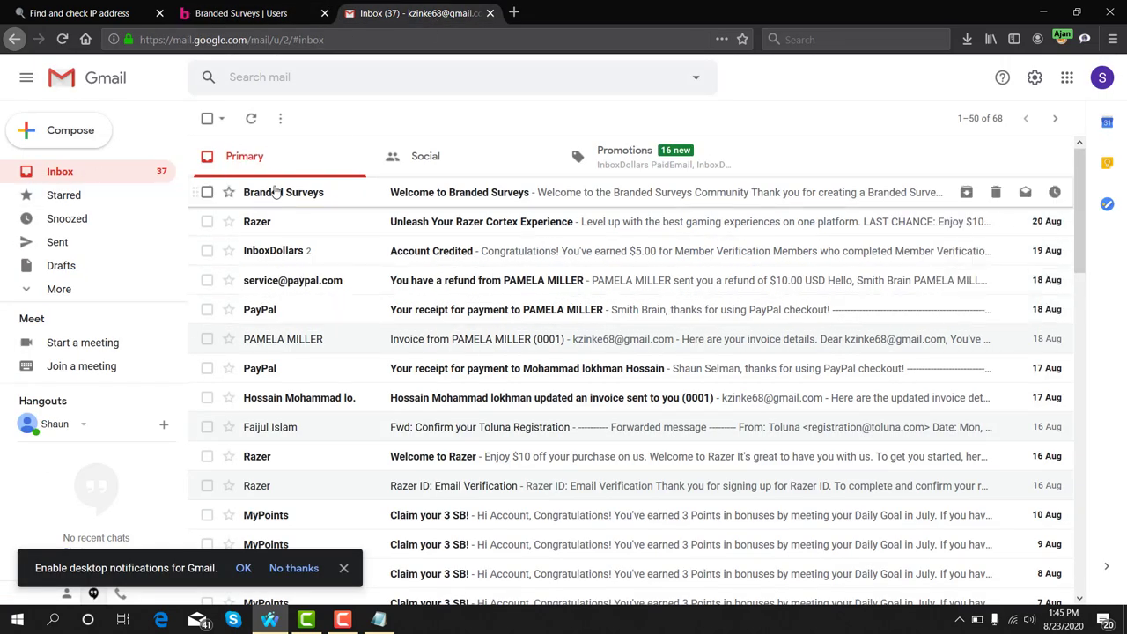
pyautogui.click(367, 195)
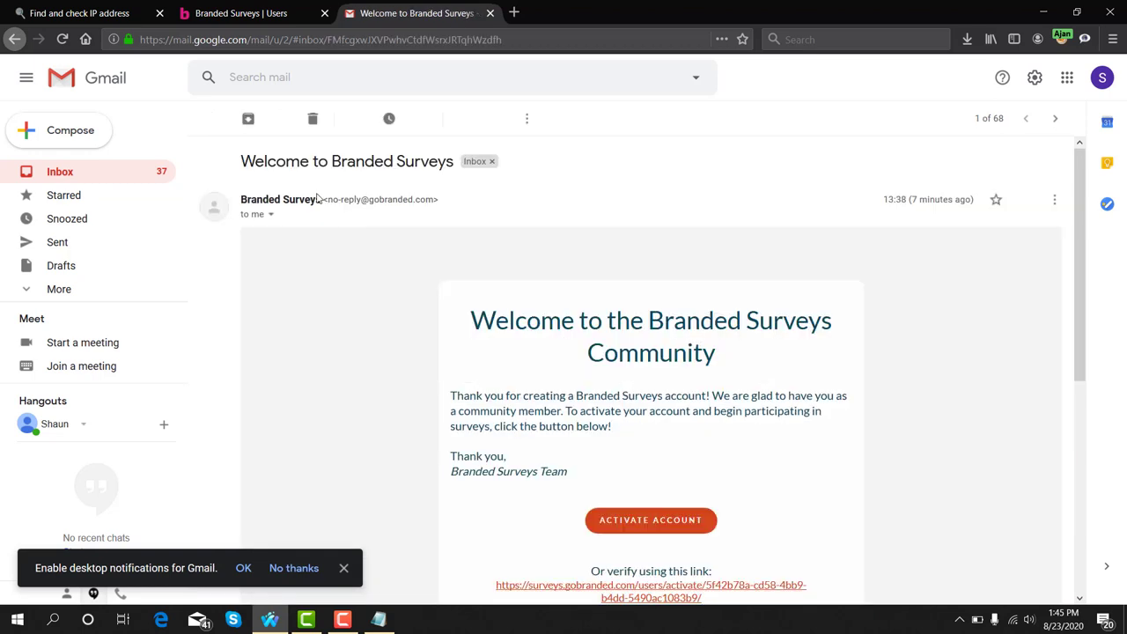
pyautogui.scroll(-2, 475, 370)
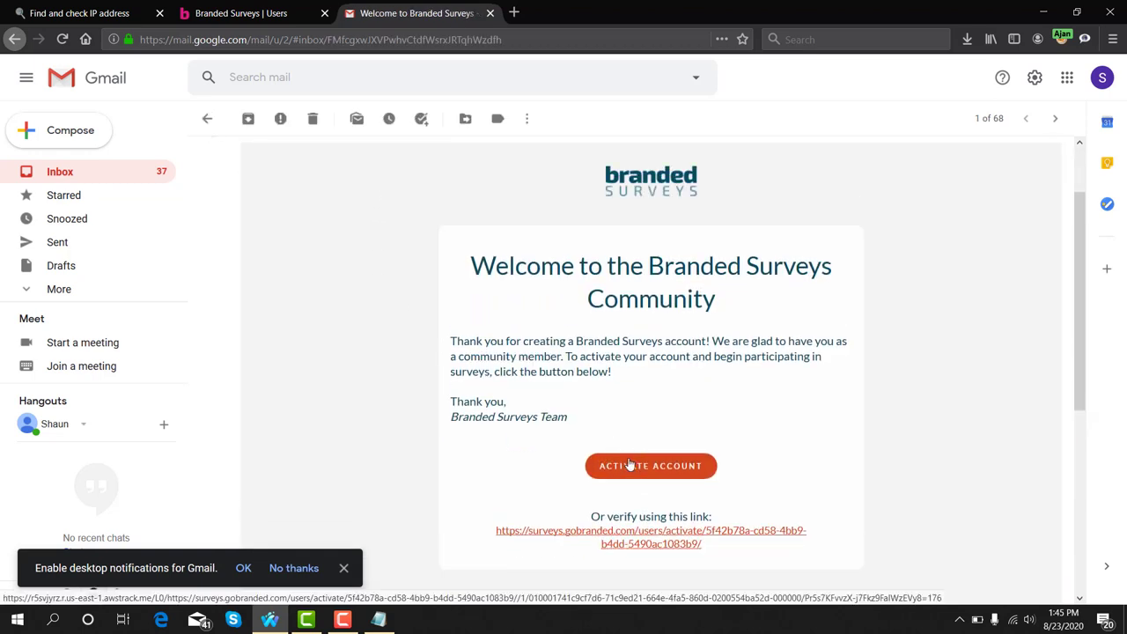
pyautogui.click(635, 464)
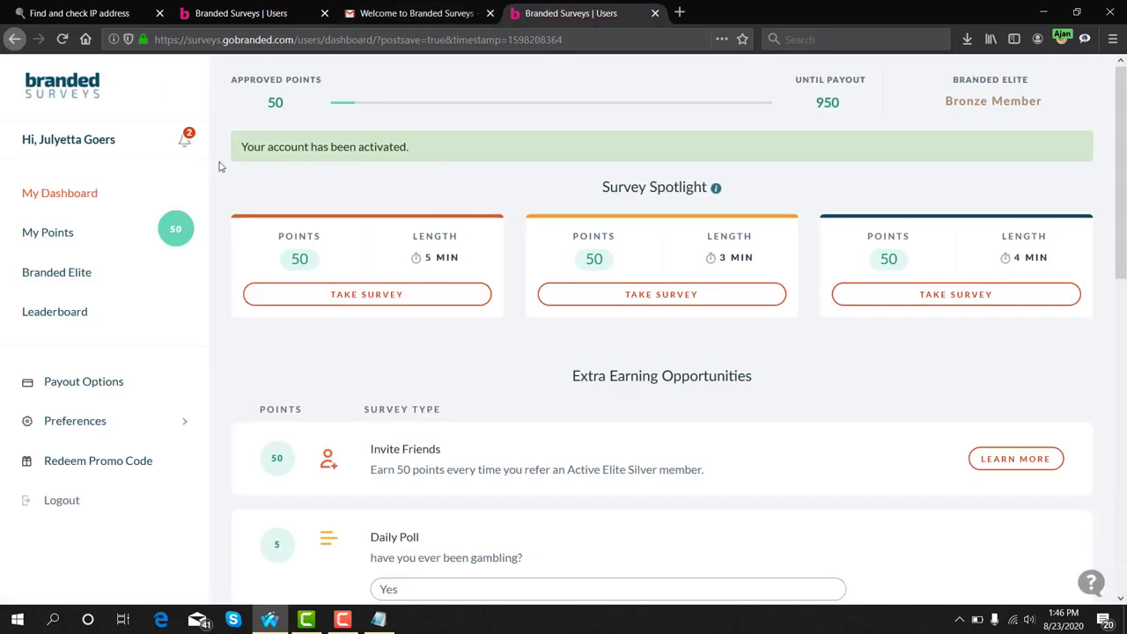
pyautogui.moveTo(241, 148); pyautogui.dragTo(414, 155)
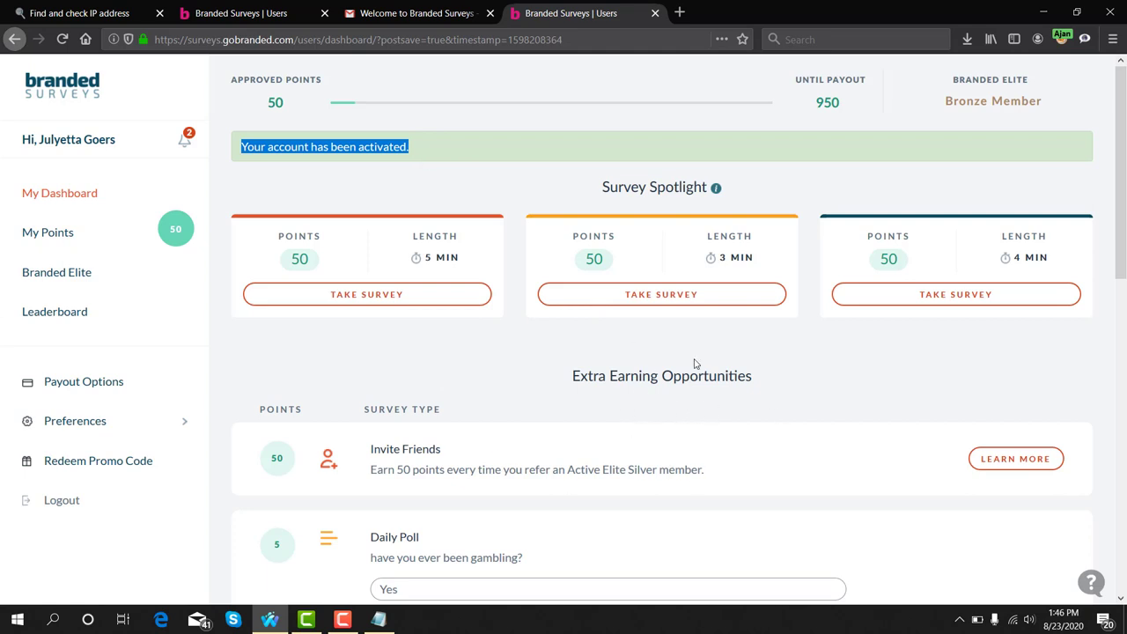
pyautogui.scroll(-2, 614, 436)
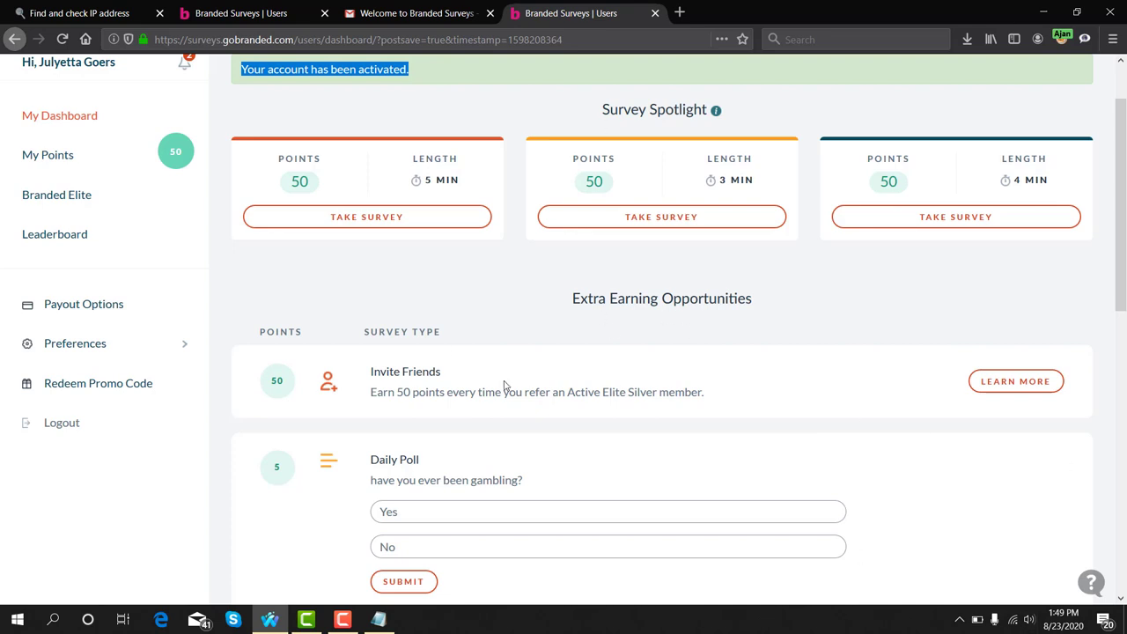
pyautogui.scroll(2, 130, 457)
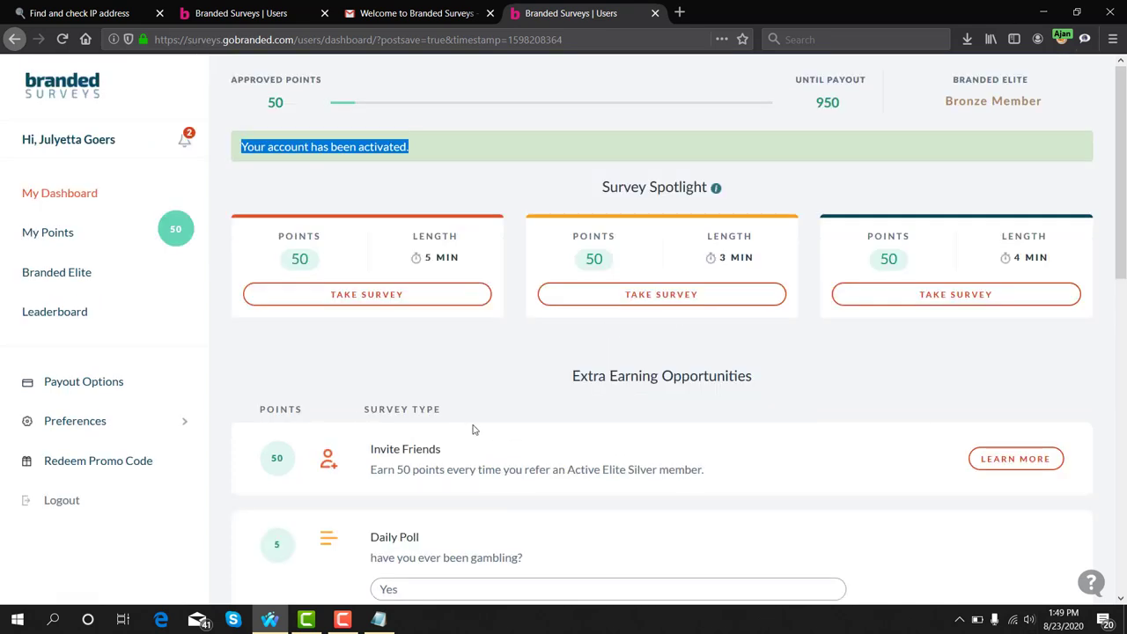
# Go to Preferences > Address in Branded Surveys and bring the Notepad address notes forward
pyautogui.click(97, 424)
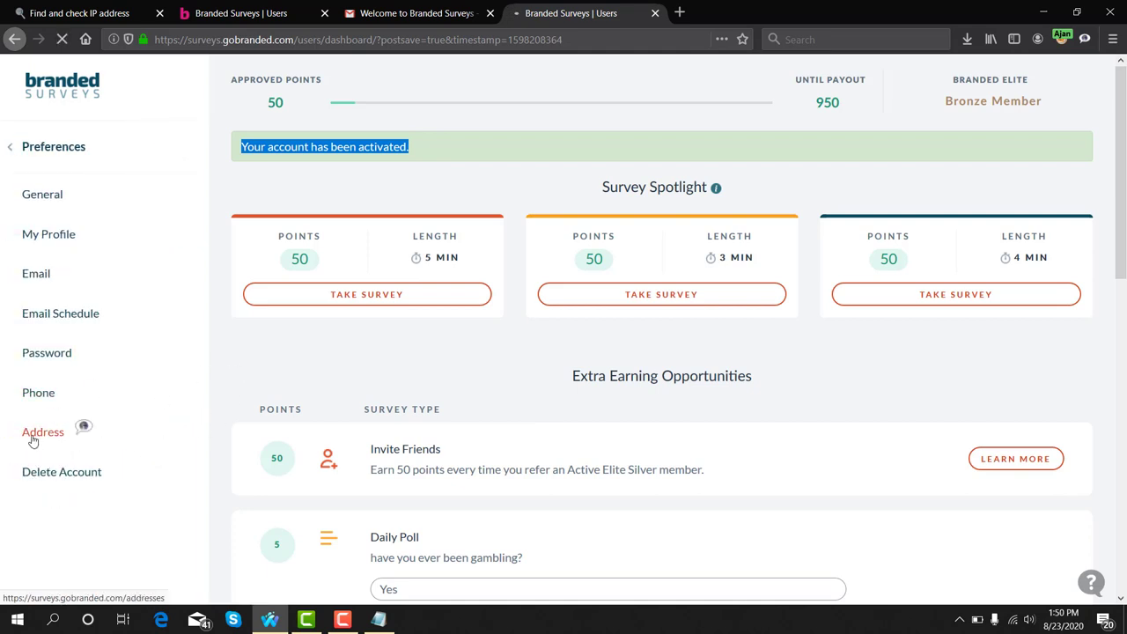
pyautogui.click(51, 438)
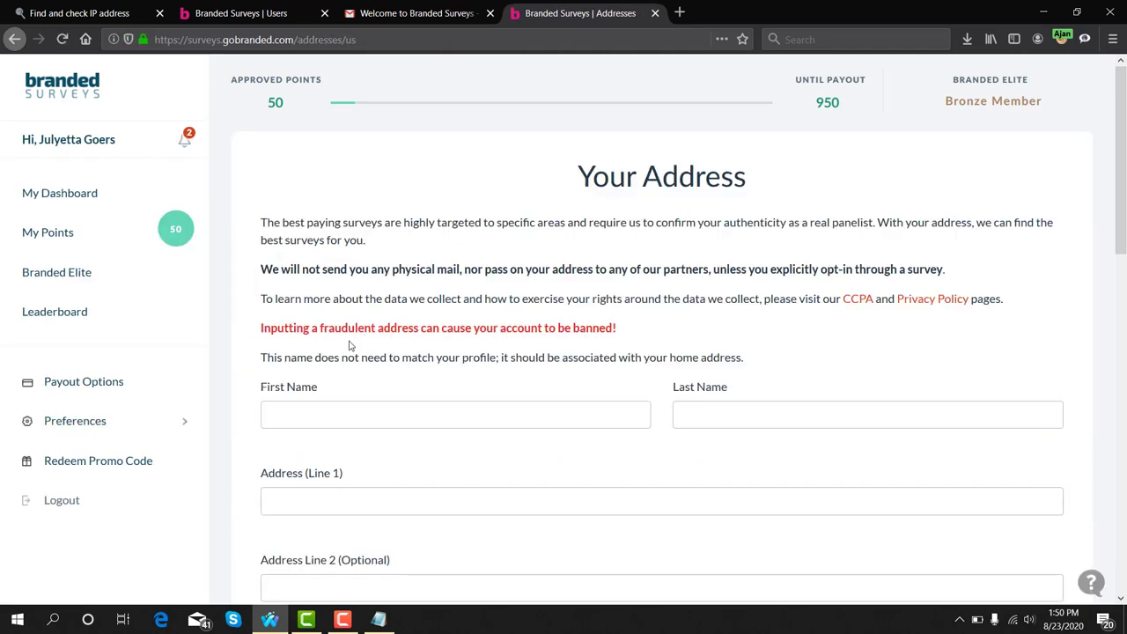
pyautogui.scroll(-2, 352, 343)
pyautogui.scroll(2, 563, 335)
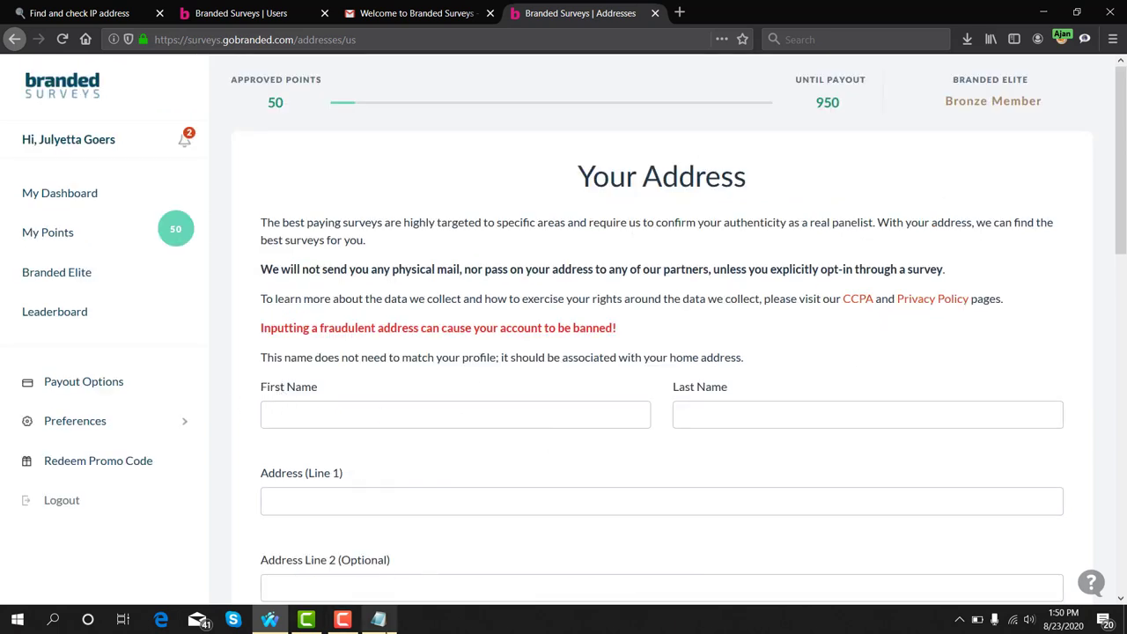
pyautogui.click(379, 619)
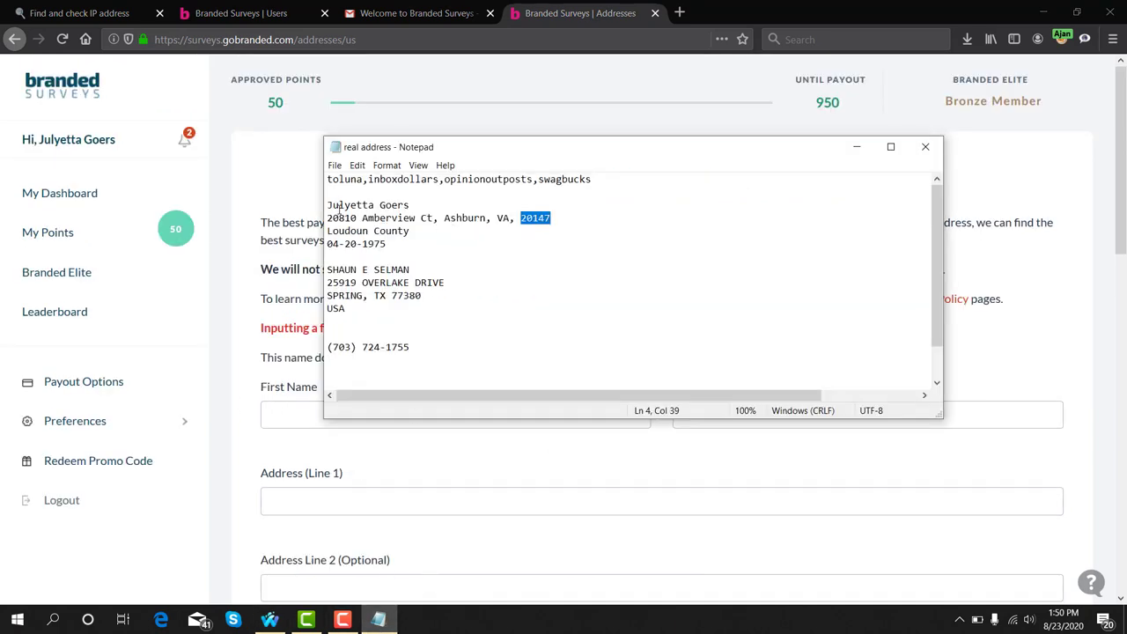
# Copy the first name from the Notepad notes and paste it into First Name
pyautogui.doubleClick(351, 204)
pyautogui.rightClick(340, 202)
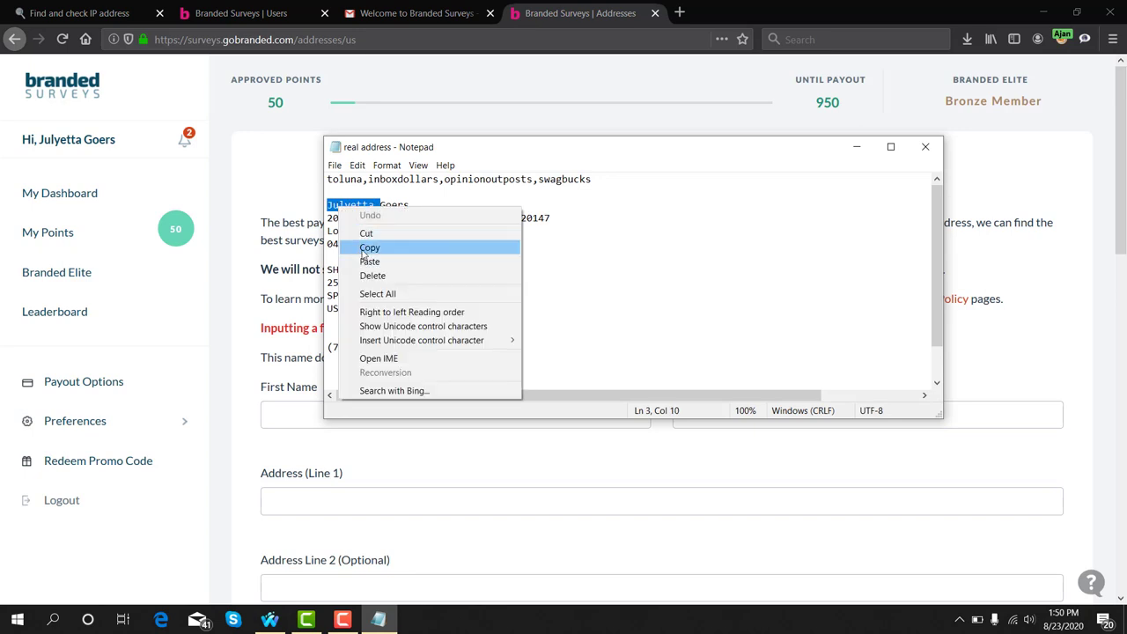
pyautogui.click(362, 249)
pyautogui.click(279, 411)
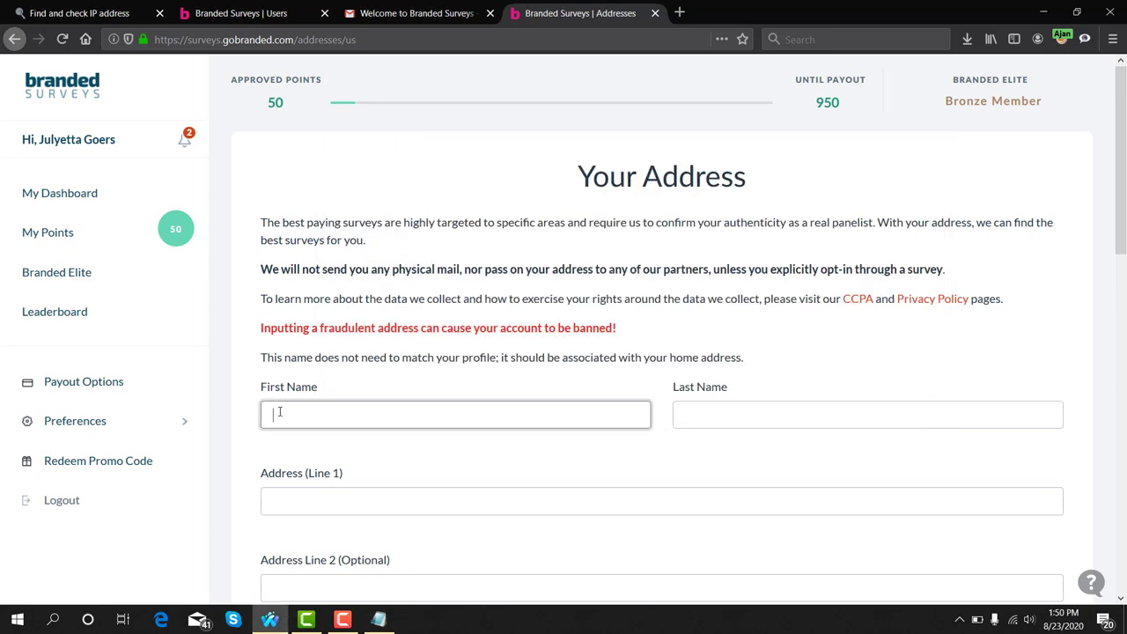
pyautogui.hotkey('ctrl', 'v')
# Copy the last name from the notes and paste it into Last Name
pyautogui.click(765, 418)
pyautogui.click(378, 619)
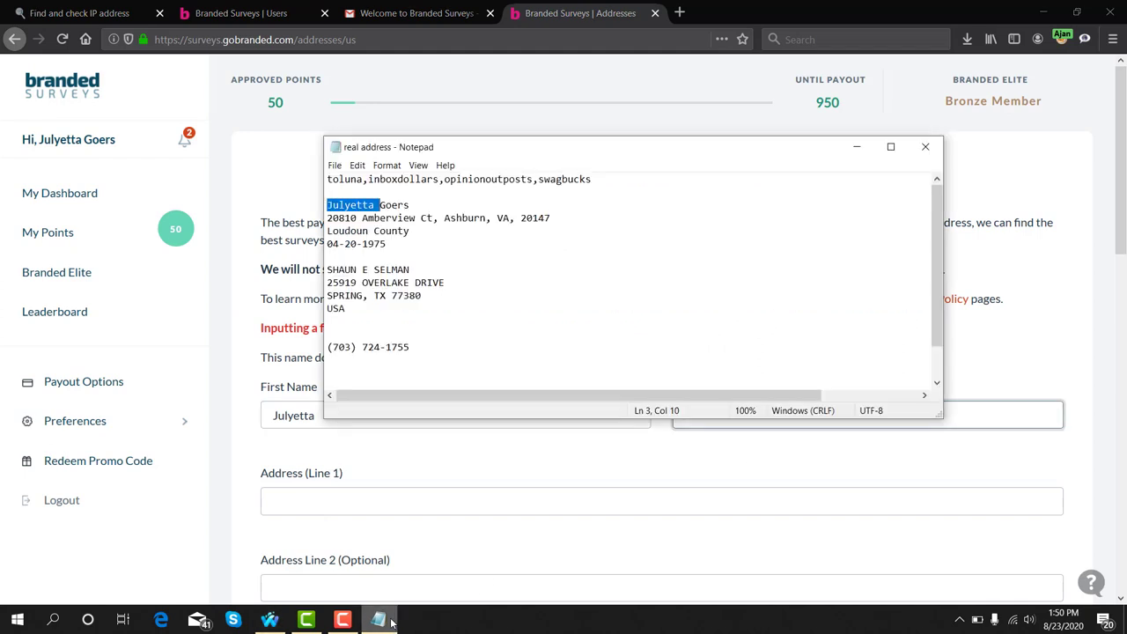
pyautogui.doubleClick(397, 204)
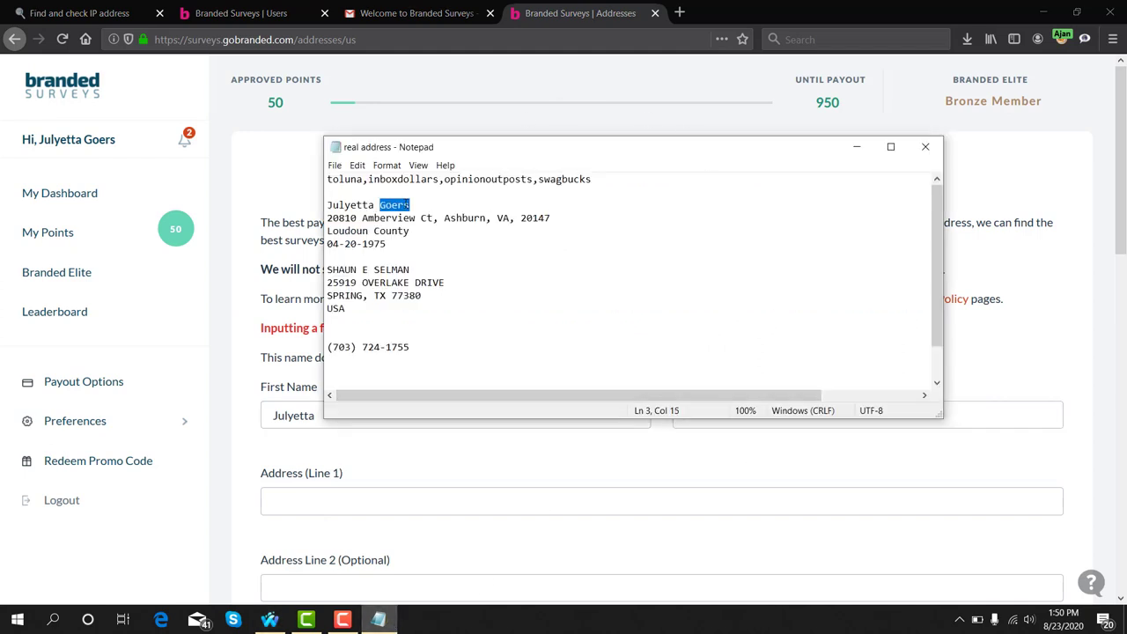
pyautogui.rightClick(406, 204)
pyautogui.click(448, 247)
pyautogui.click(698, 447)
pyautogui.click(704, 421)
pyautogui.hotkey('ctrl', 'v')
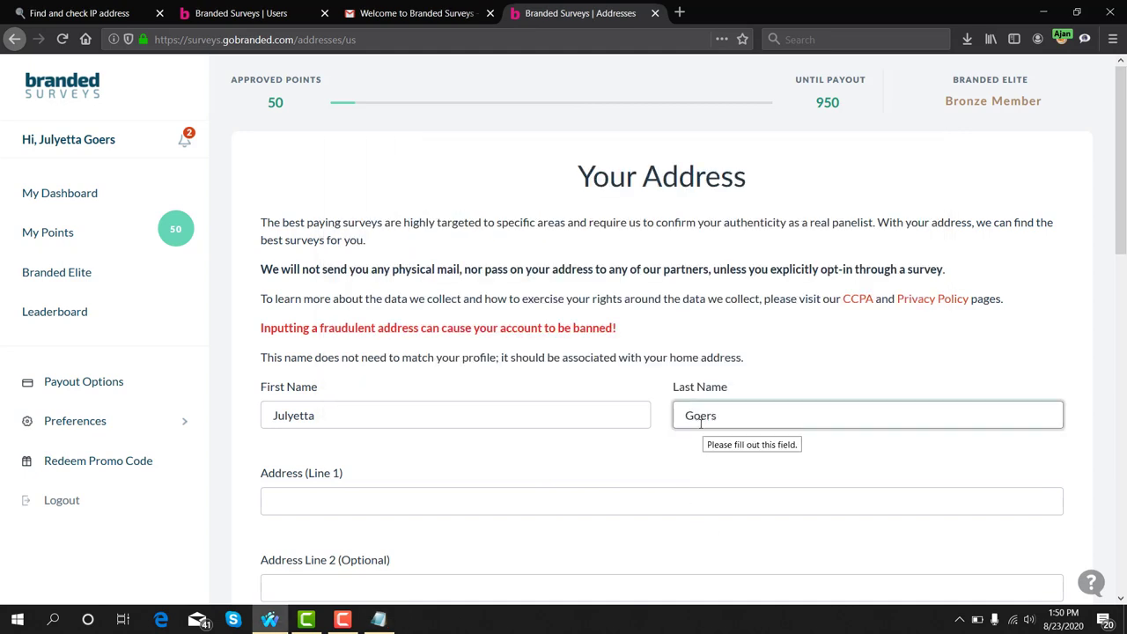
pyautogui.scroll(-2, 536, 413)
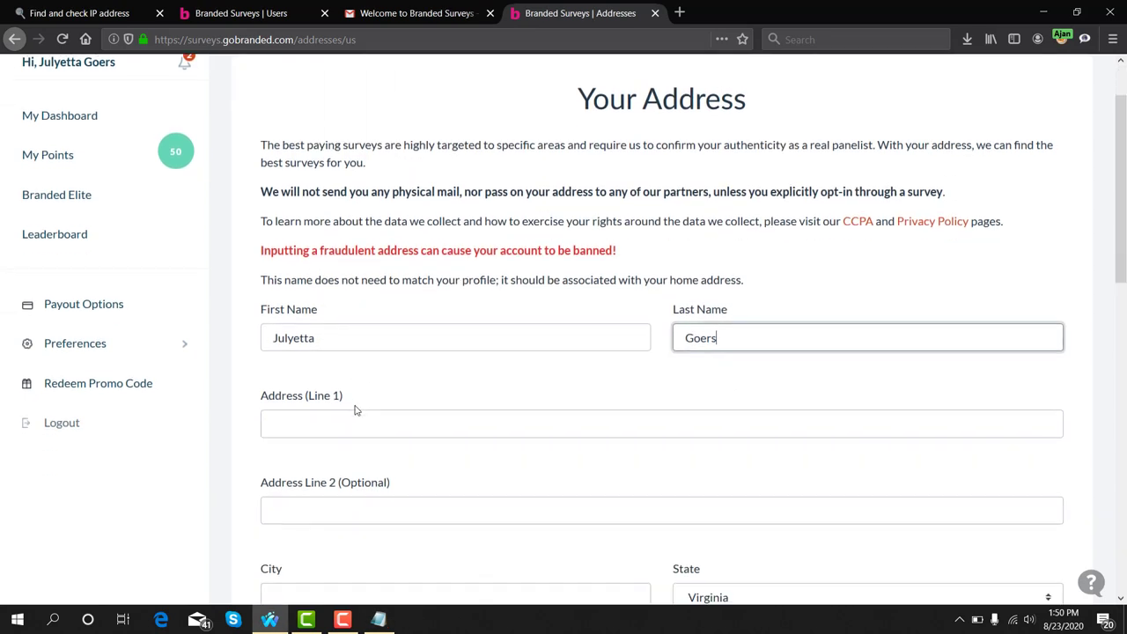
# Copy the house number and street from the notes into Address (Line 1)
pyautogui.click(343, 419)
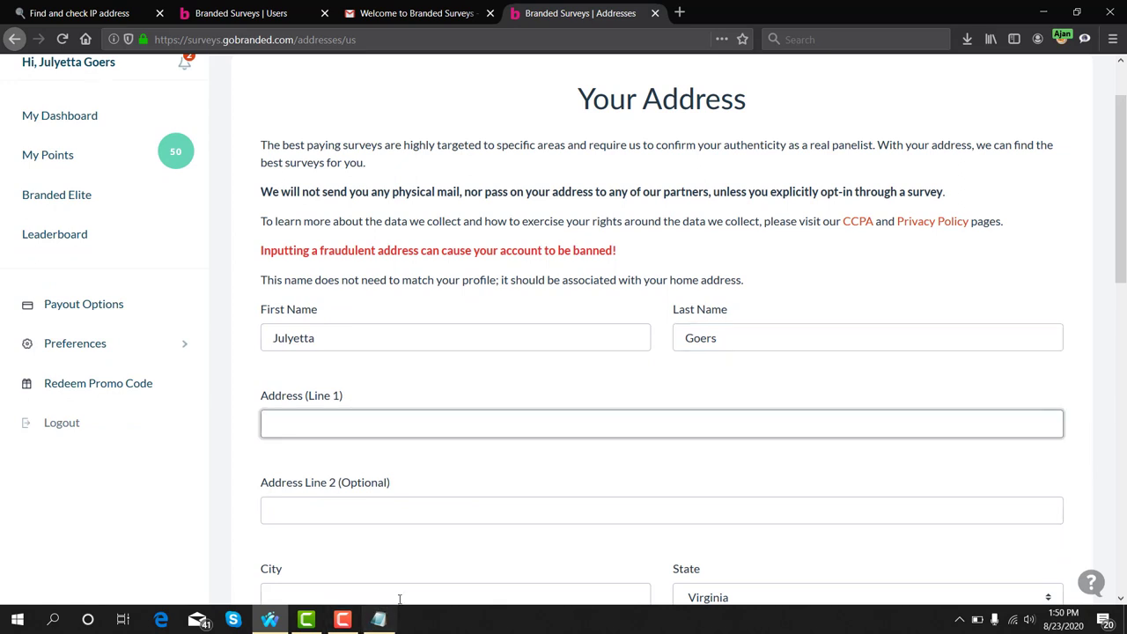
pyautogui.click(381, 619)
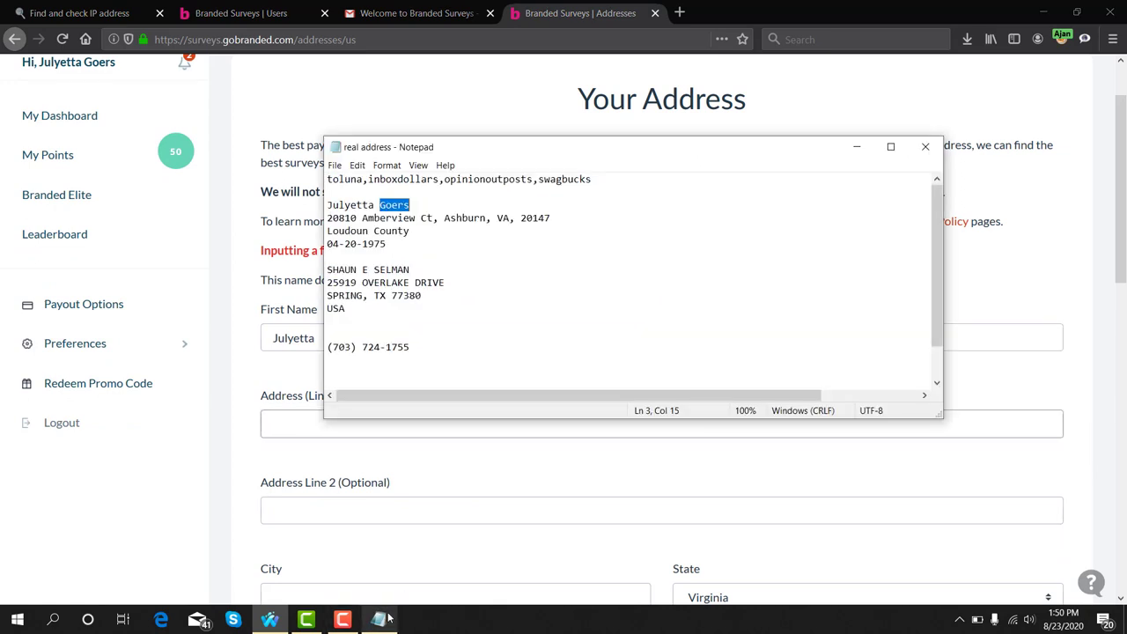
pyautogui.doubleClick(370, 218)
pyautogui.click(331, 218)
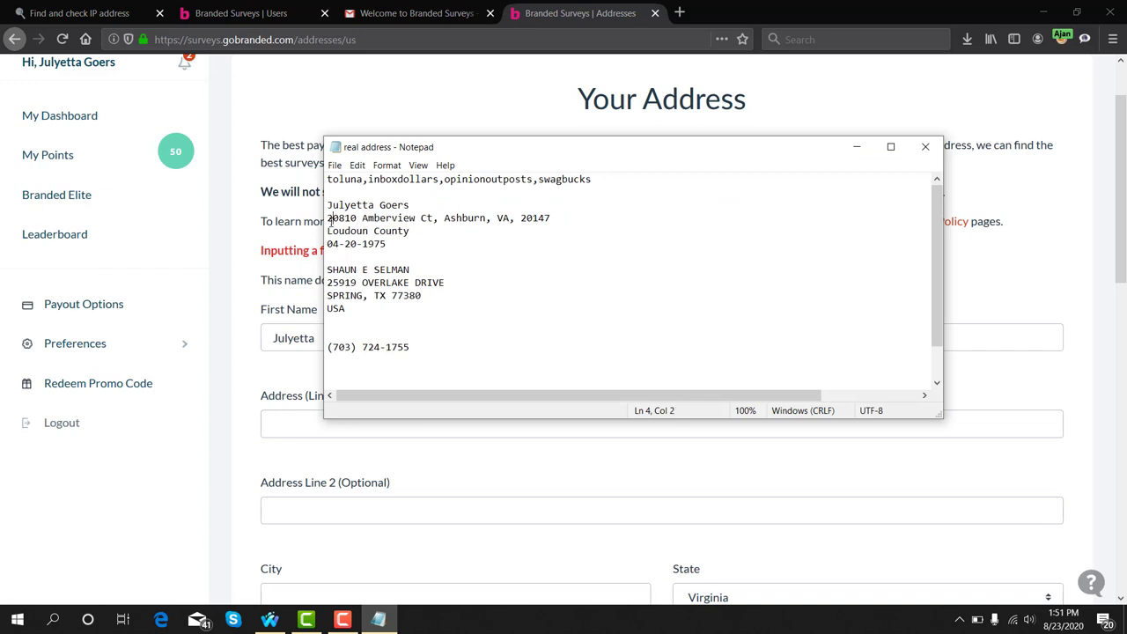
pyautogui.moveTo(327, 219); pyautogui.dragTo(434, 218)
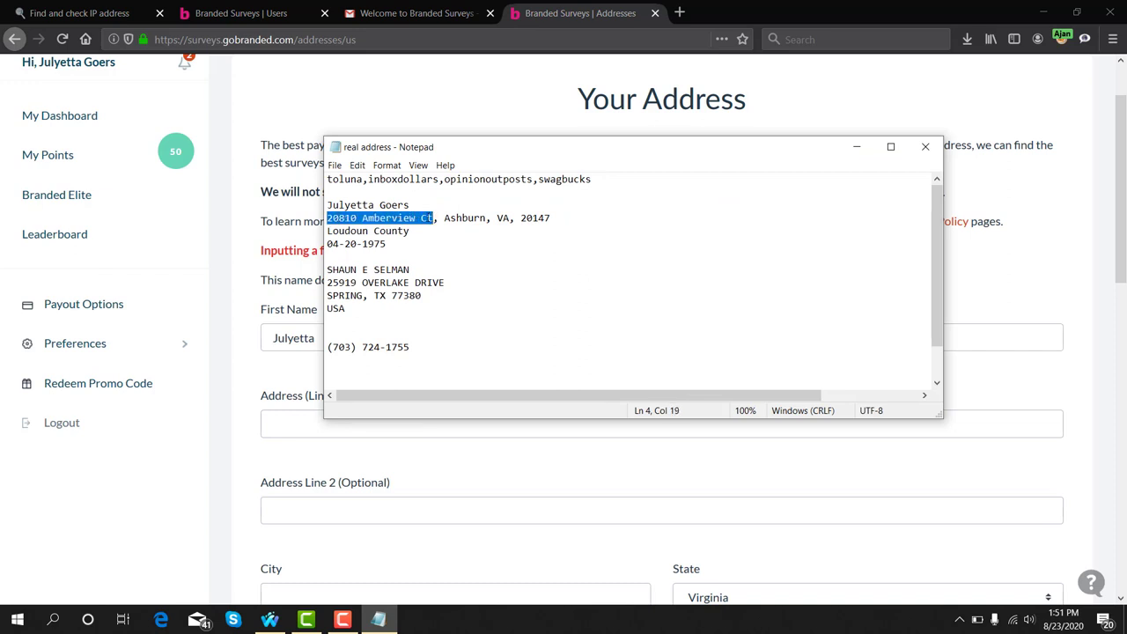
pyautogui.rightClick(429, 218)
pyautogui.click(458, 258)
pyautogui.click(291, 432)
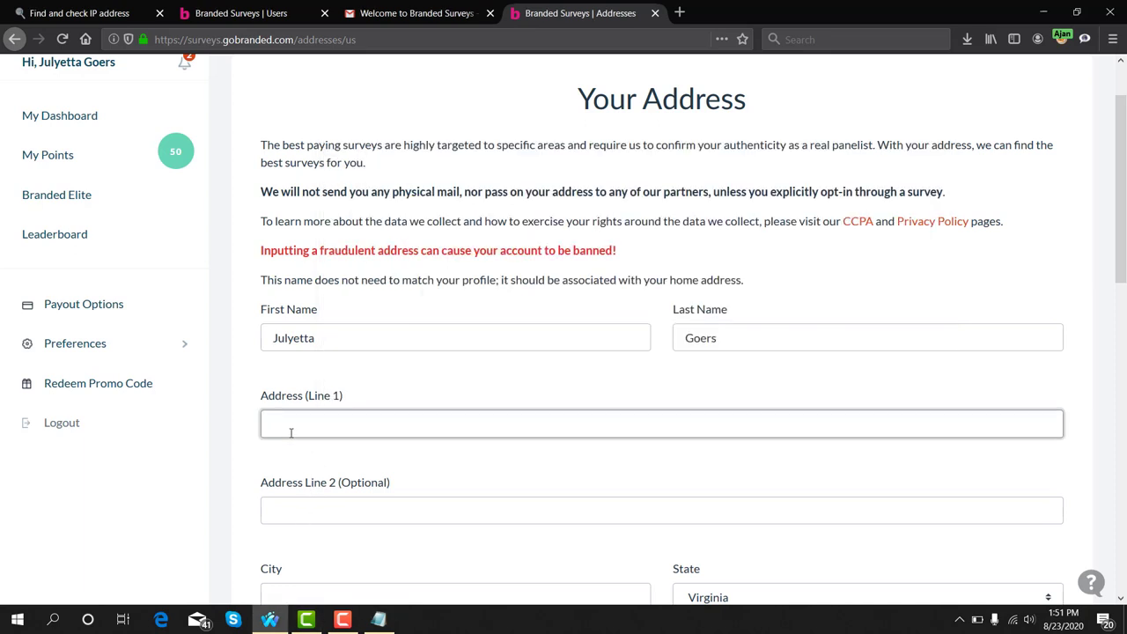
pyautogui.hotkey('ctrl', 'v')
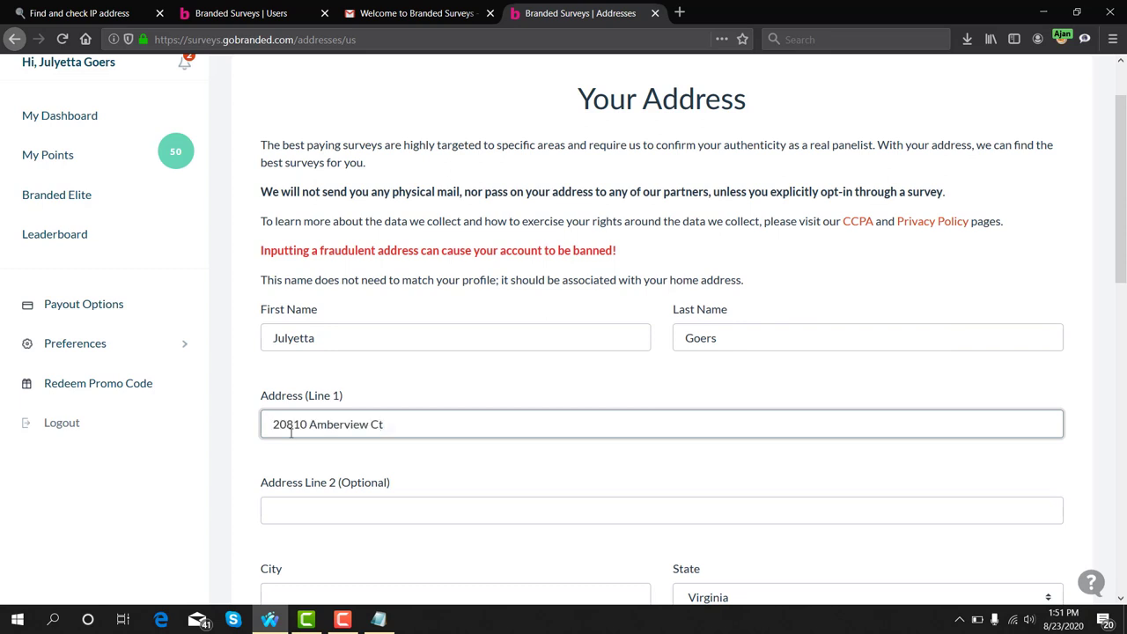
pyautogui.scroll(-2, 290, 432)
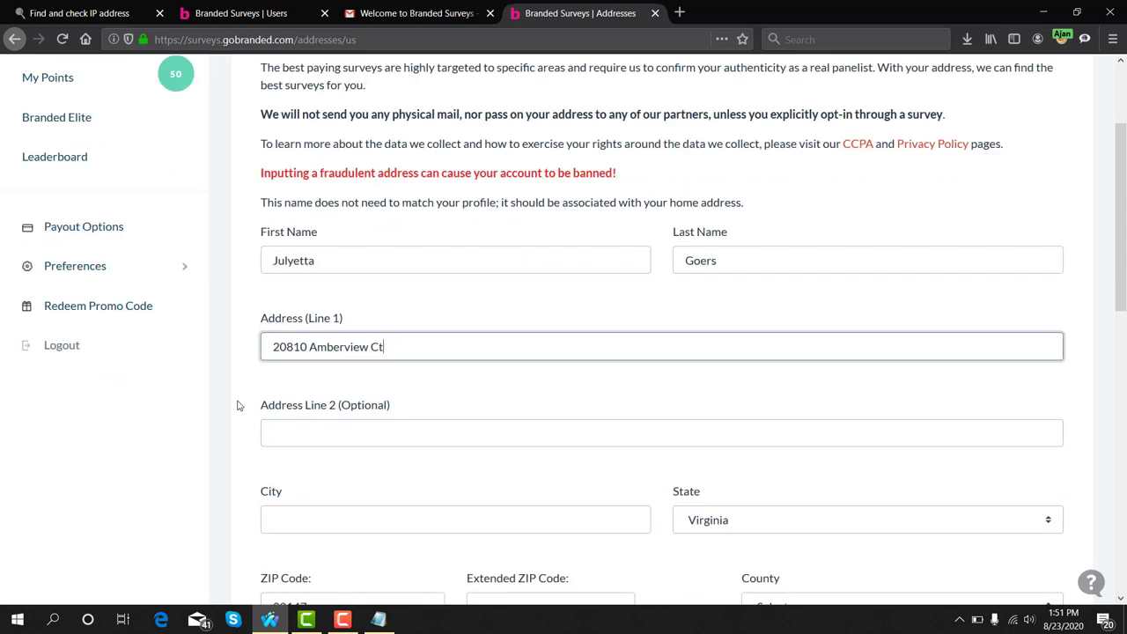
pyautogui.moveTo(239, 405); pyautogui.dragTo(402, 412)
pyautogui.scroll(-4, 411, 414)
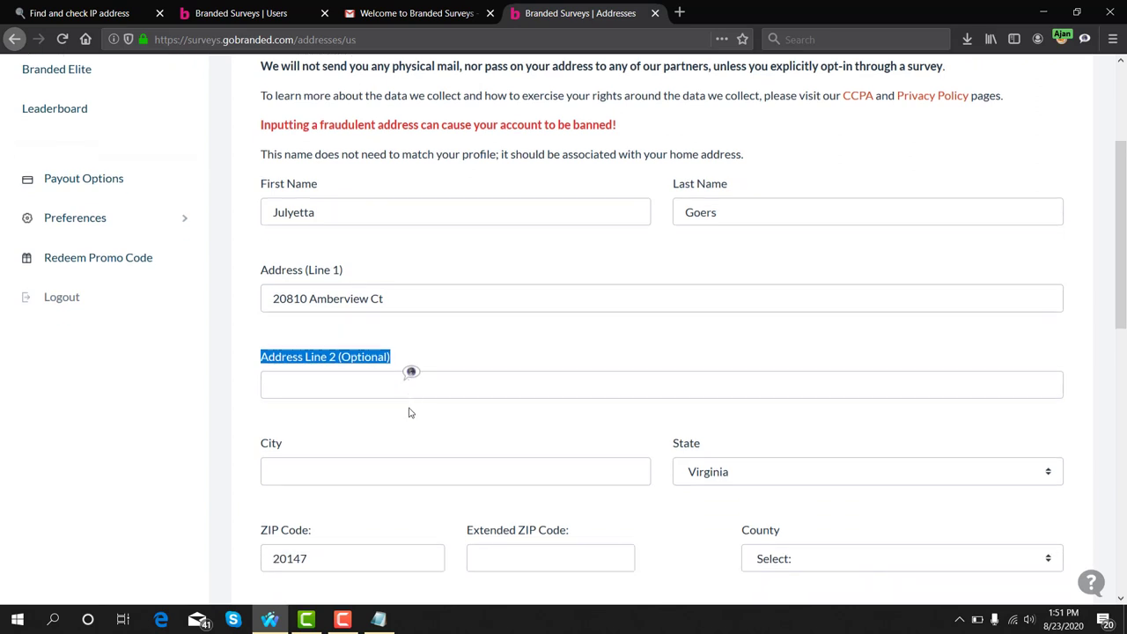
pyautogui.scroll(2, 410, 413)
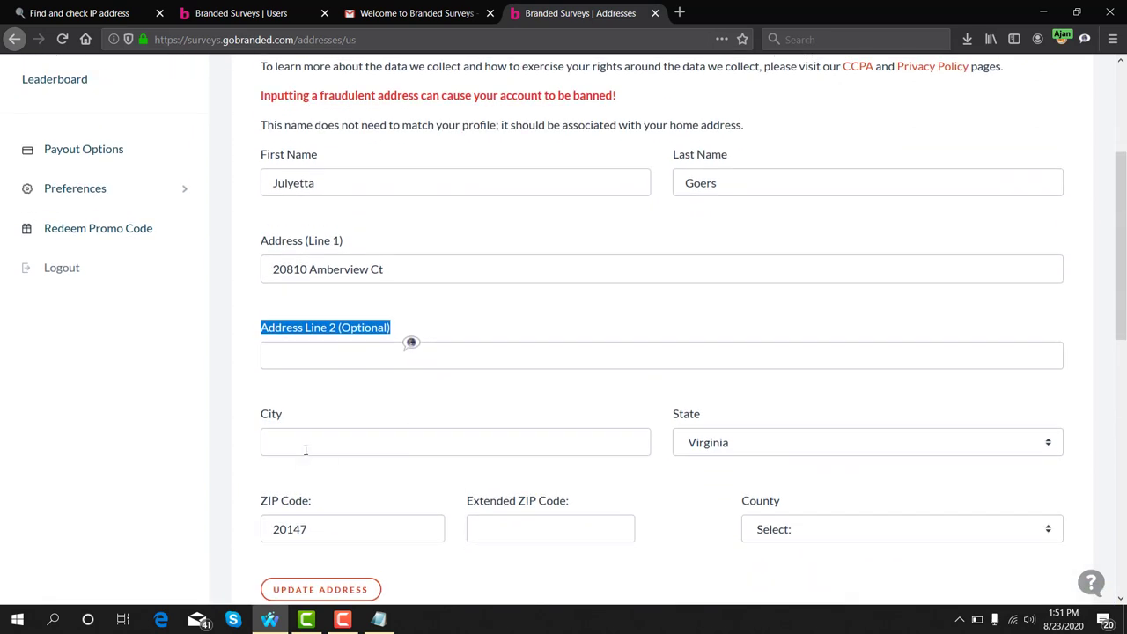
# Copy the city name from the Notepad notes and paste it into the City field
pyautogui.click(305, 448)
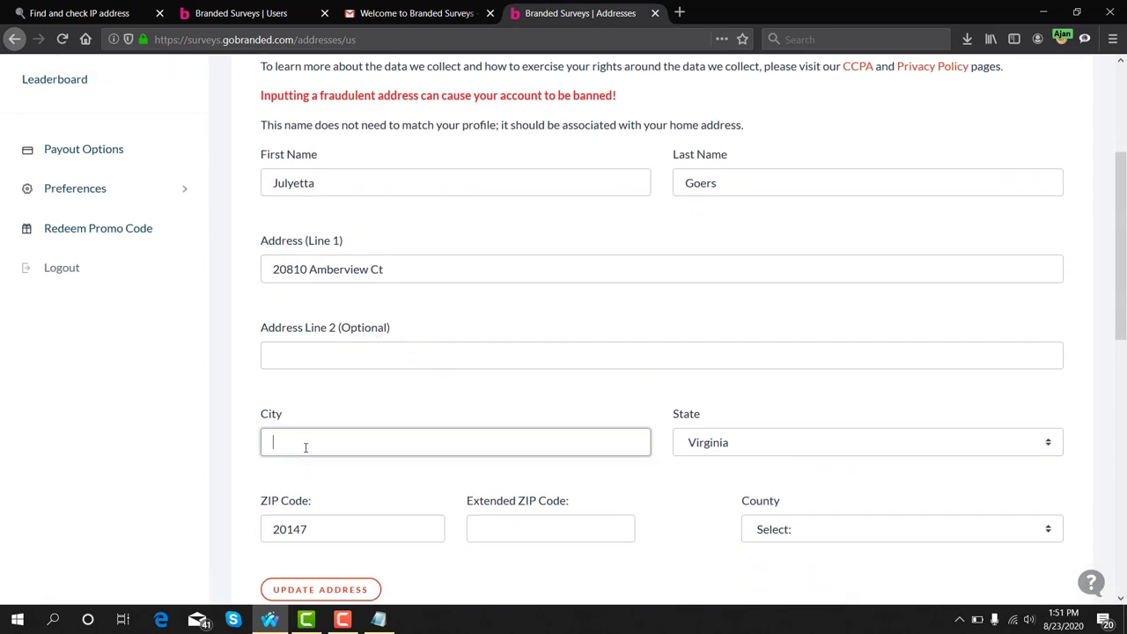
pyautogui.click(380, 620)
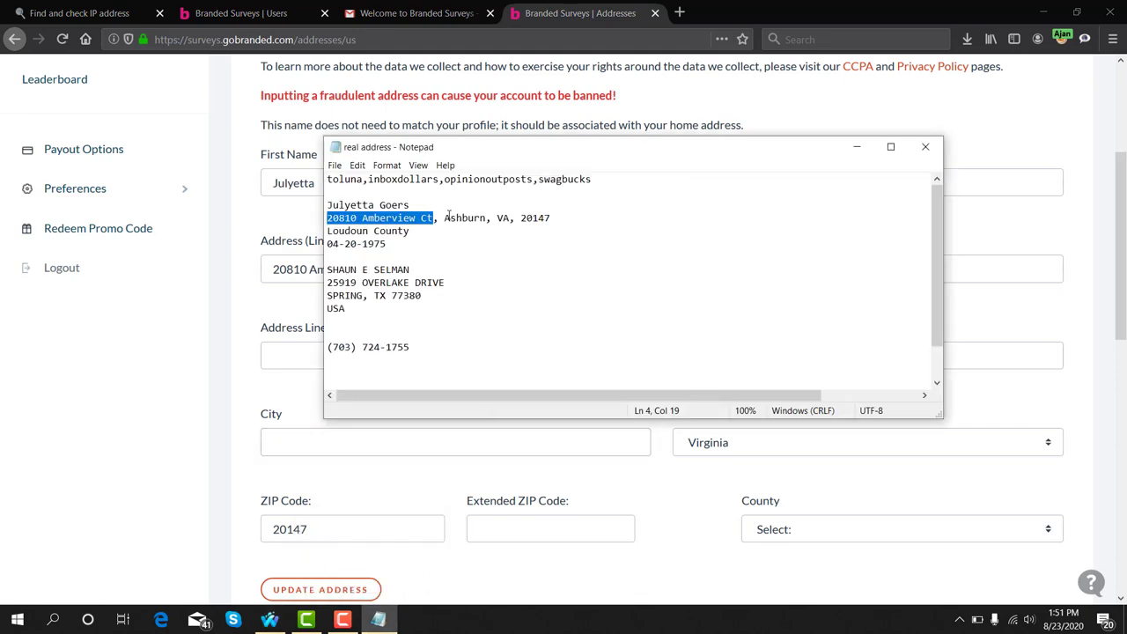
pyautogui.moveTo(444, 220); pyautogui.dragTo(486, 219)
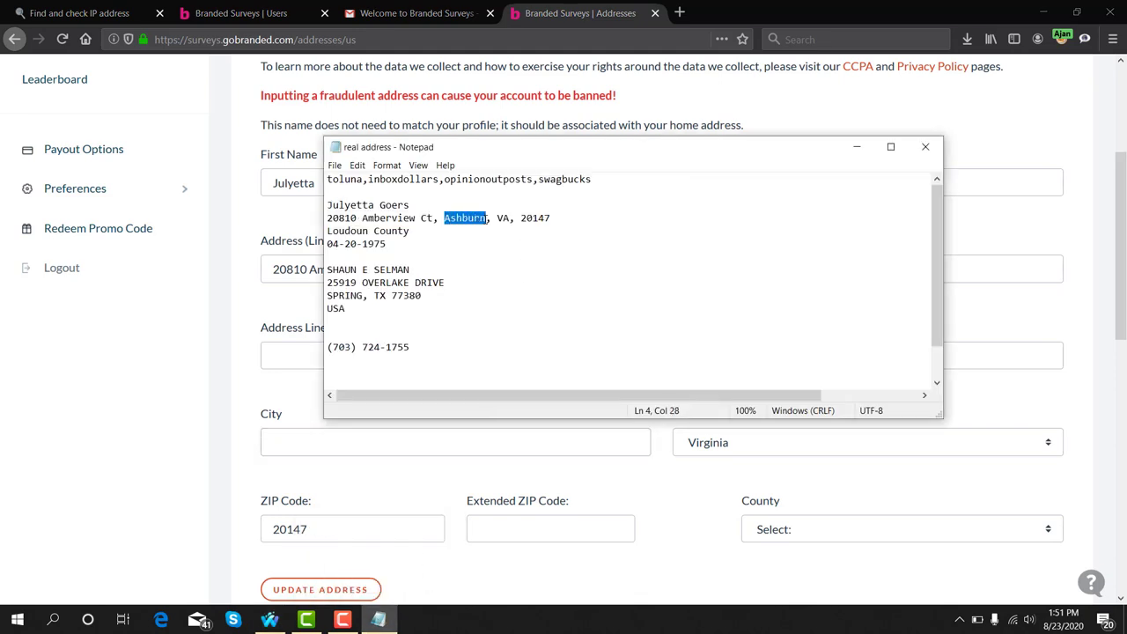
pyautogui.rightClick(485, 219)
pyautogui.click(507, 261)
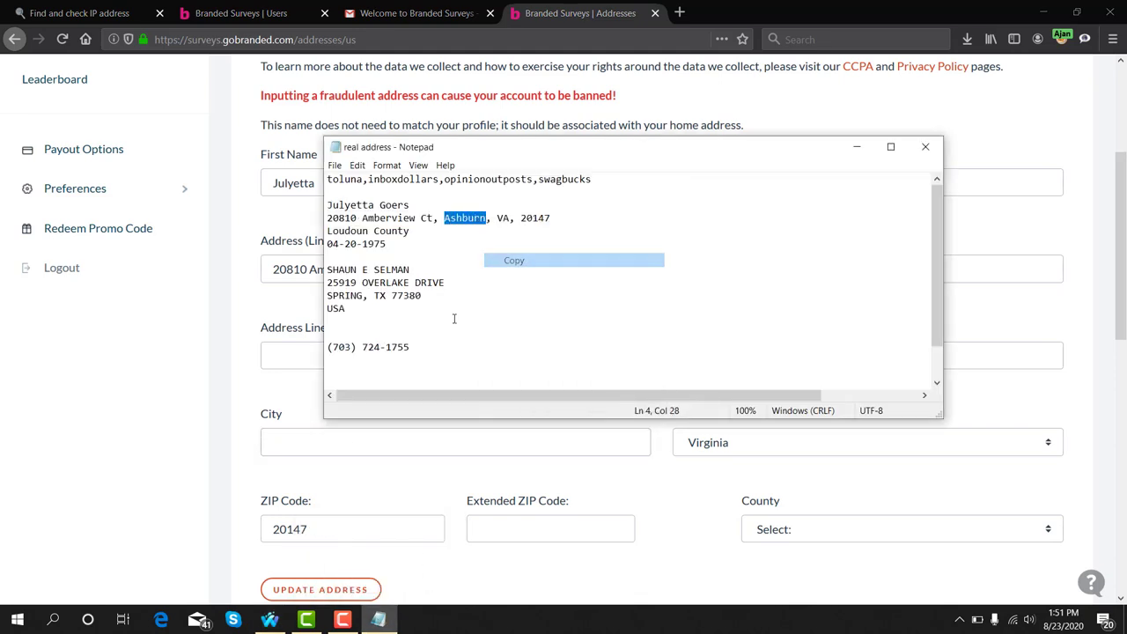
pyautogui.click(340, 441)
pyautogui.hotkey('ctrl', 'v')
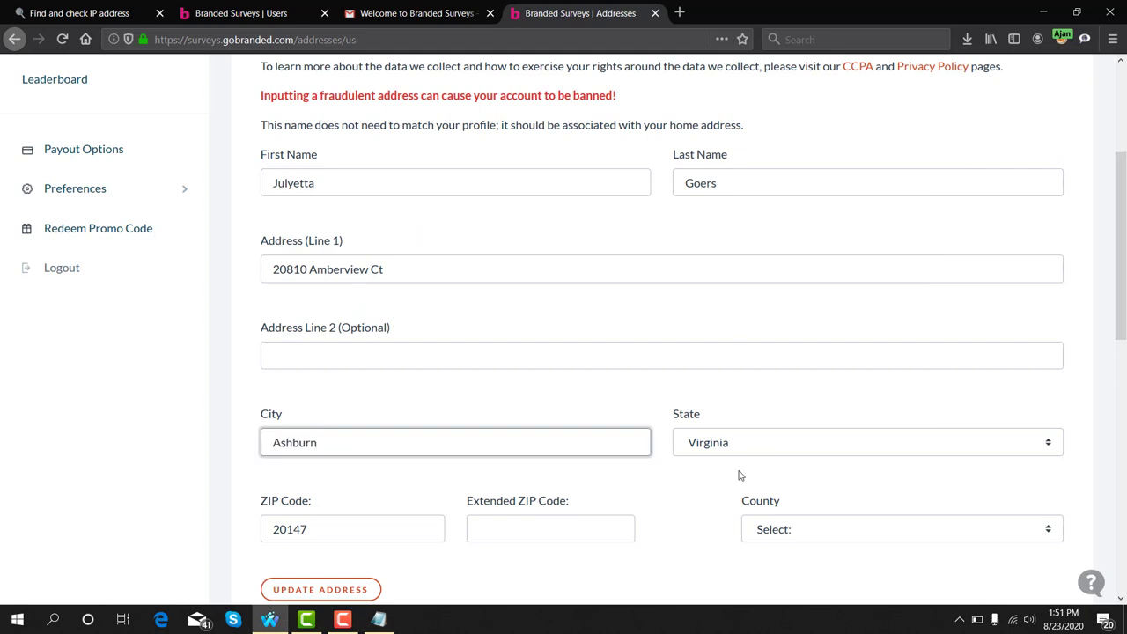
pyautogui.scroll(-2, 661, 397)
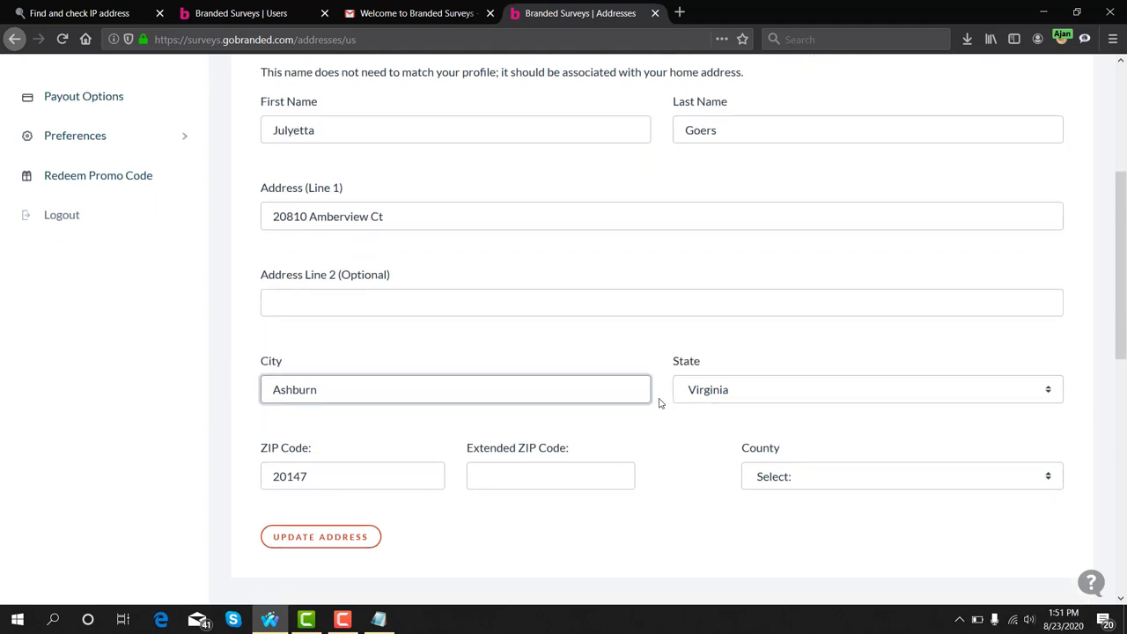
# Copy the county name Loudoun from the Notepad notes
pyautogui.click(379, 619)
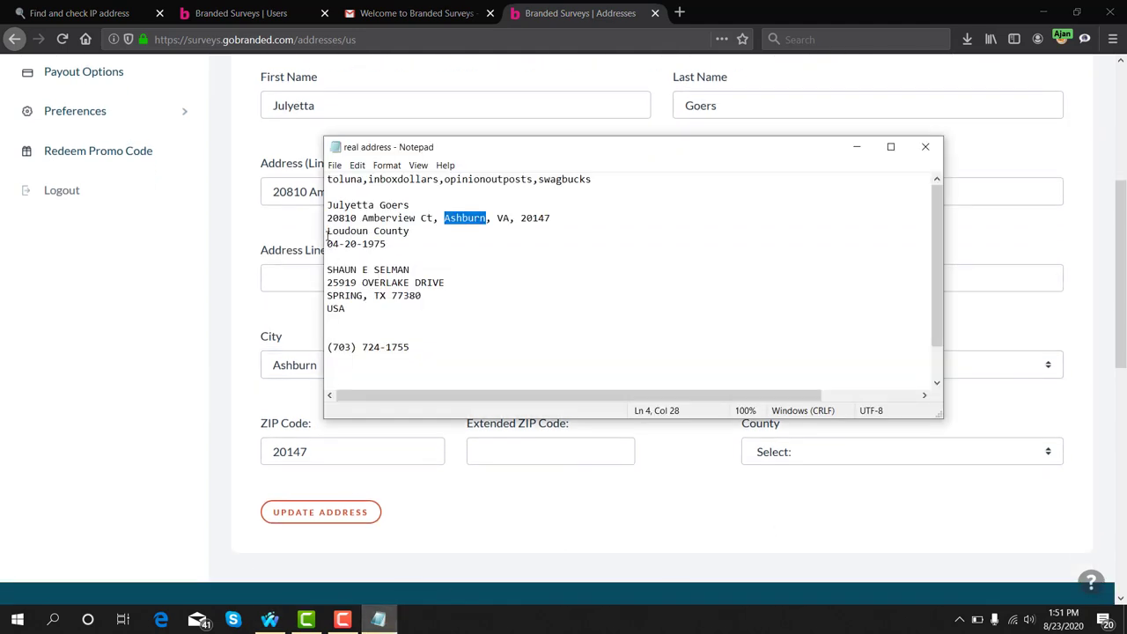
pyautogui.moveTo(328, 230); pyautogui.dragTo(366, 232)
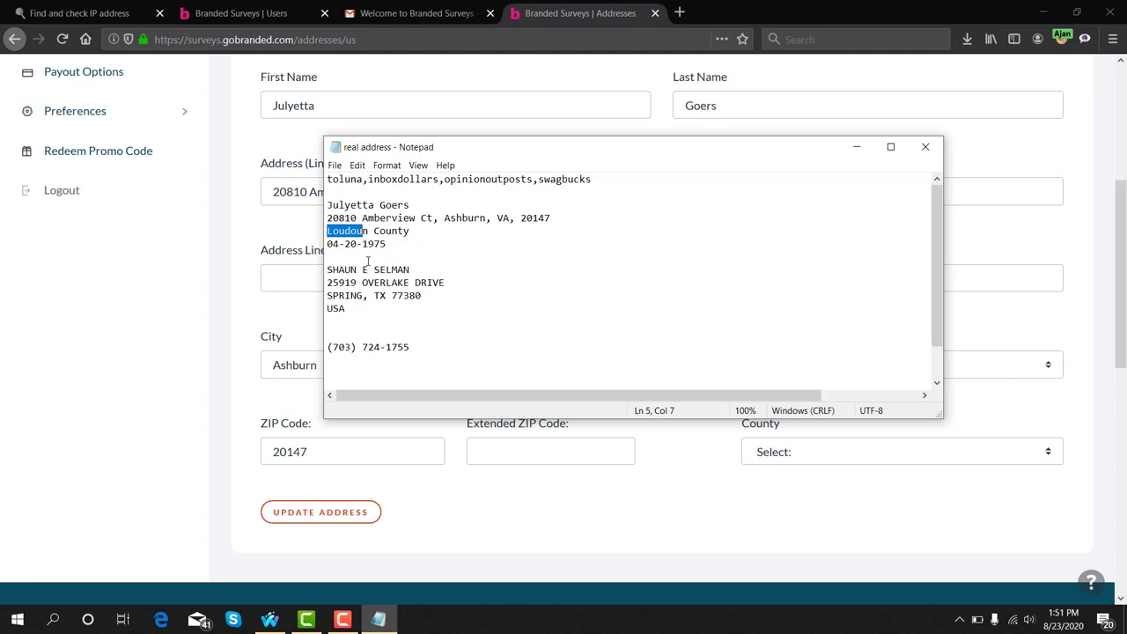
pyautogui.click(327, 231)
pyautogui.doubleClick(328, 231)
pyautogui.rightClick(352, 231)
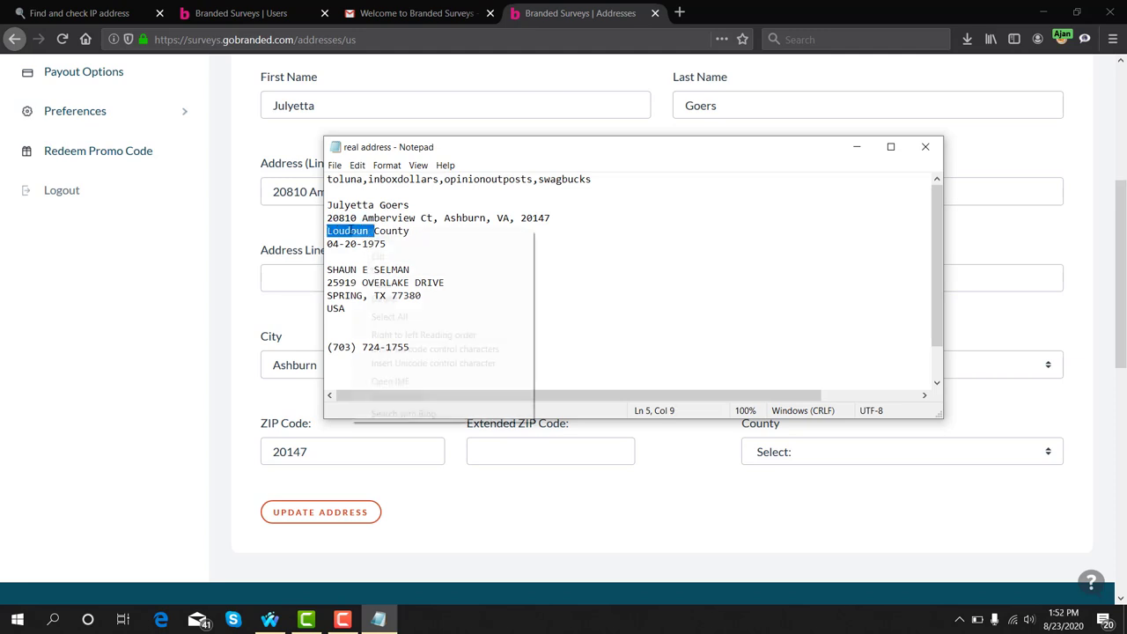
pyautogui.click(380, 271)
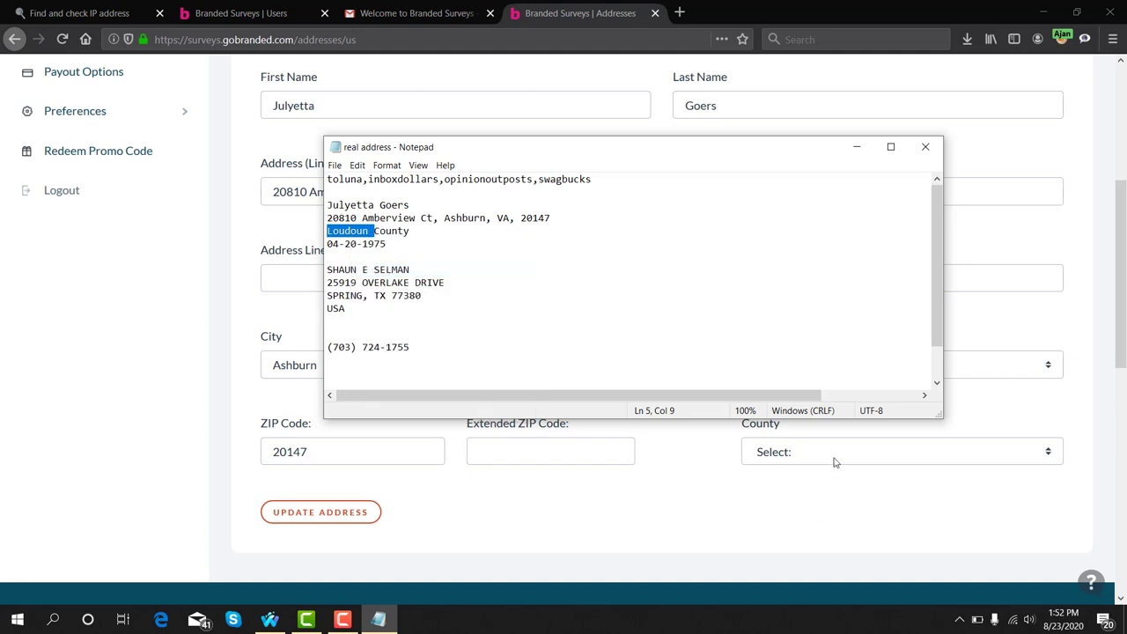
pyautogui.click(373, 230)
pyautogui.click(363, 232)
# Choose Loudoun from the County dropdown list
pyautogui.click(823, 457)
pyautogui.scroll(-15, 843, 339)
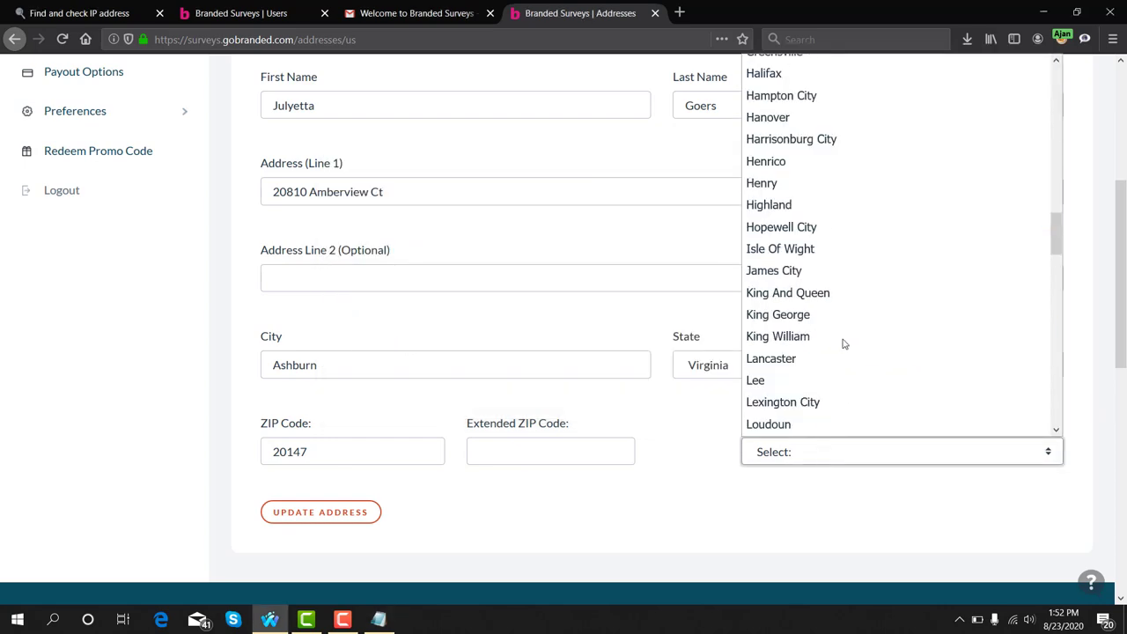
pyautogui.scroll(-16, 842, 344)
pyautogui.scroll(10, 841, 348)
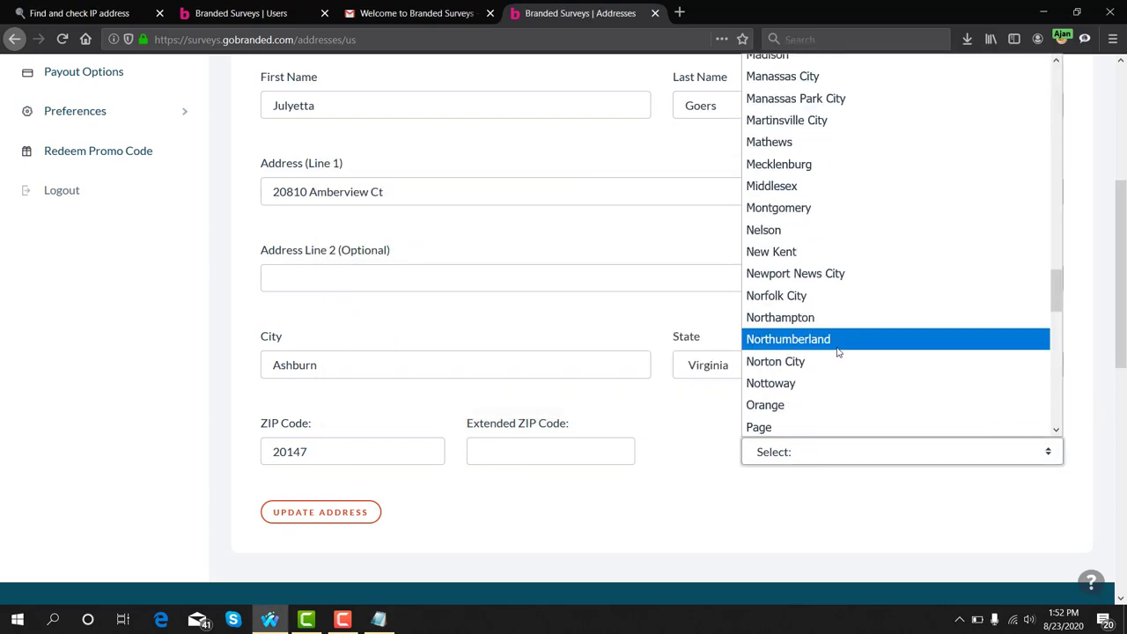
pyautogui.scroll(2, 838, 353)
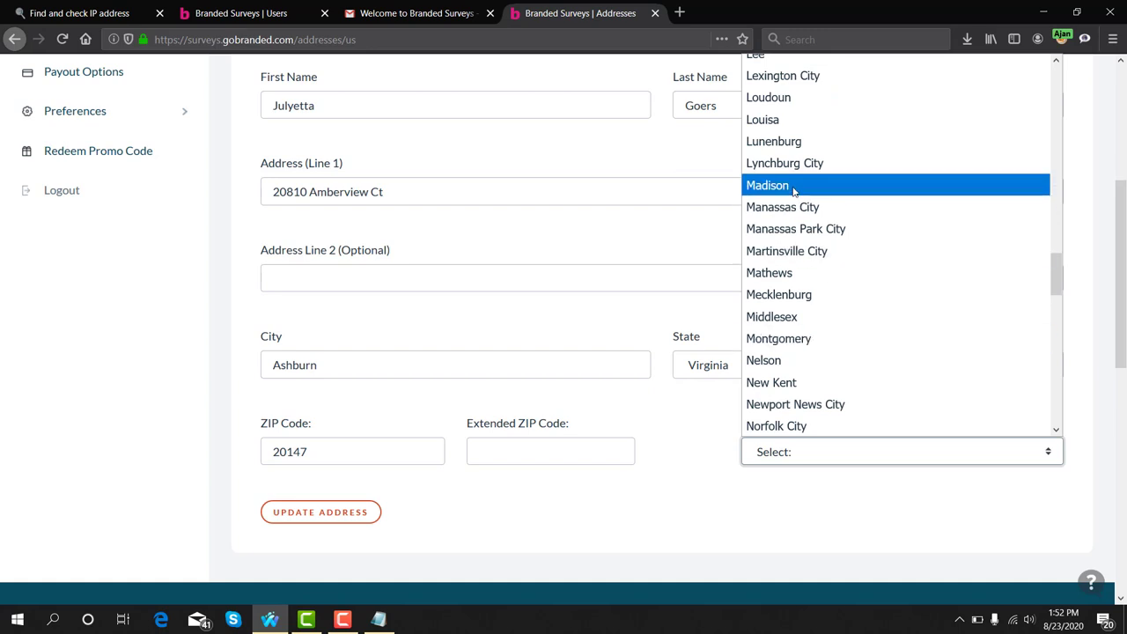
pyautogui.scroll(1, 792, 187)
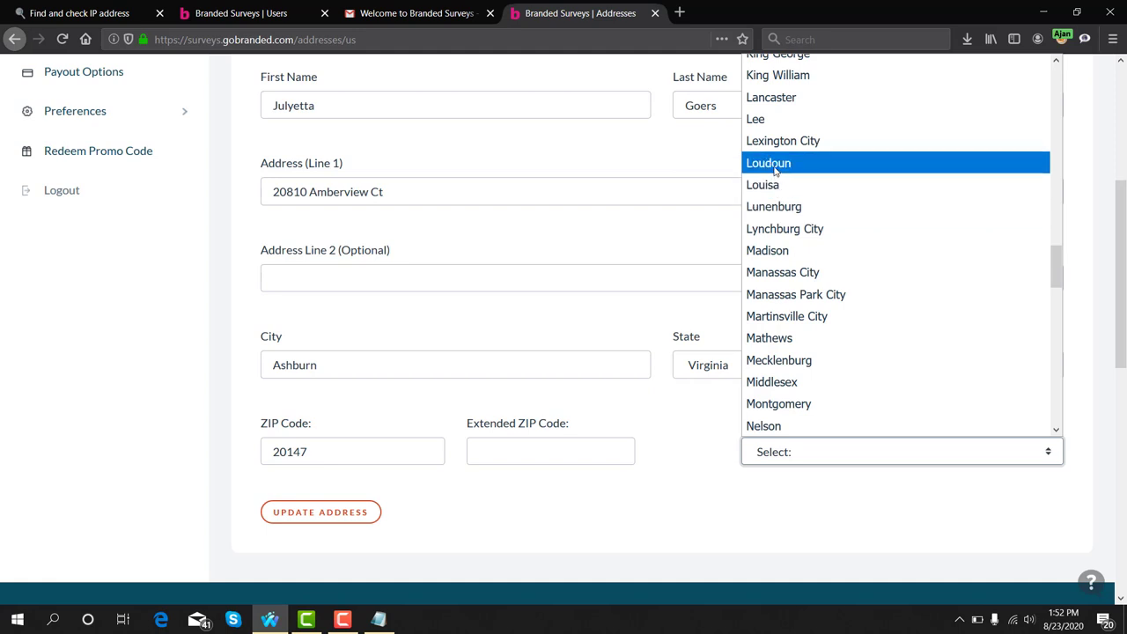
pyautogui.click(775, 170)
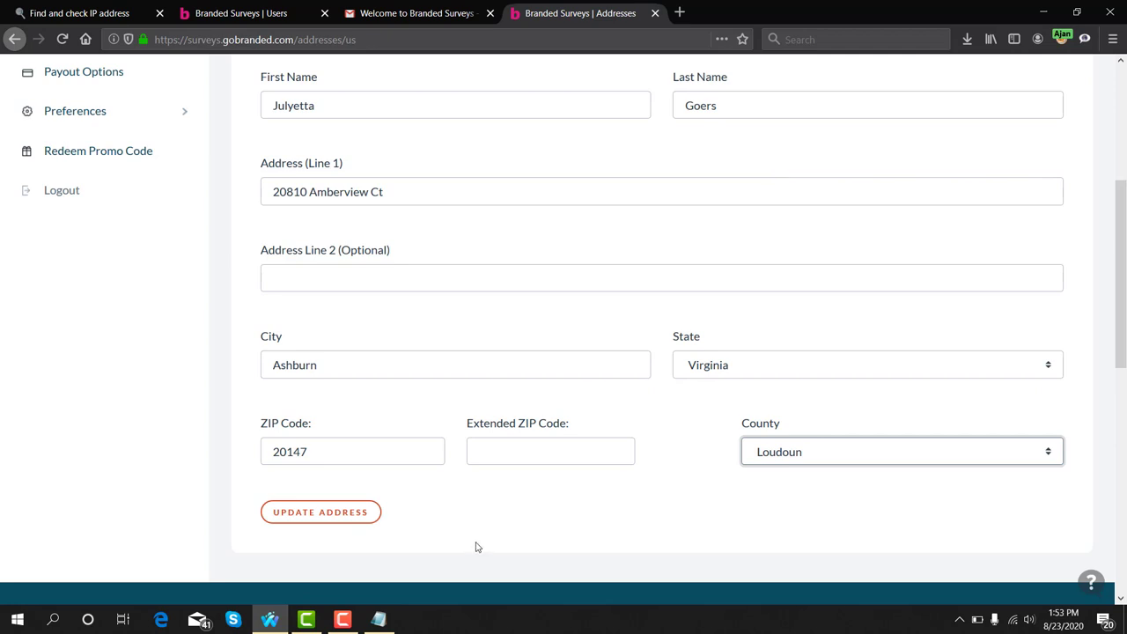
# Submit the address with Update Address and highlight the saved, USPS-verified confirmation
pyautogui.click(307, 521)
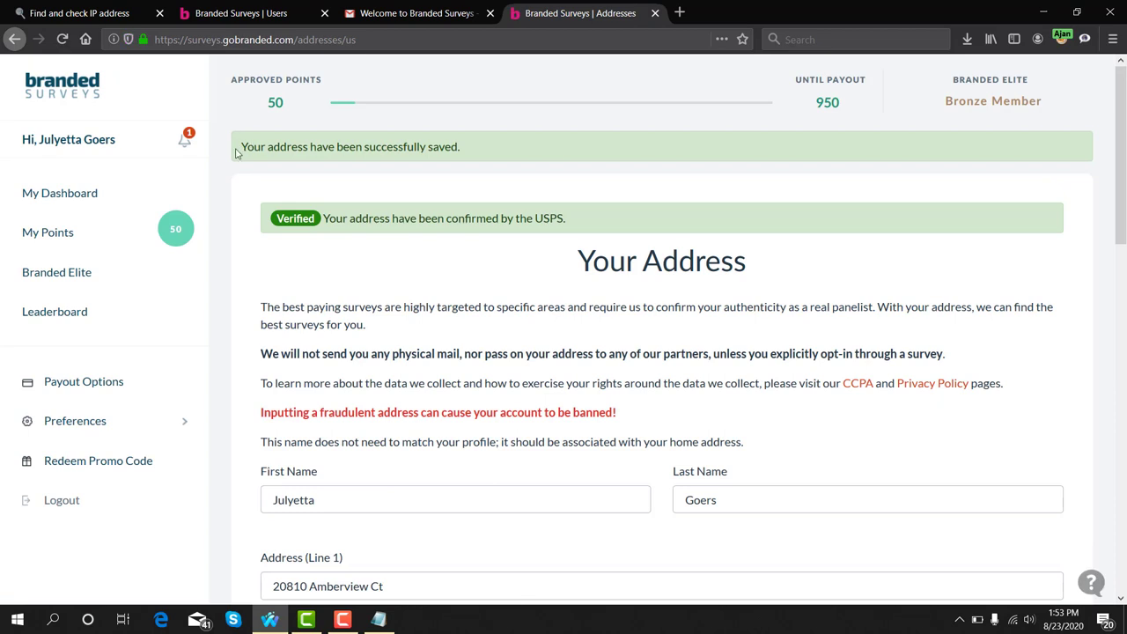
pyautogui.moveTo(237, 148); pyautogui.dragTo(469, 149)
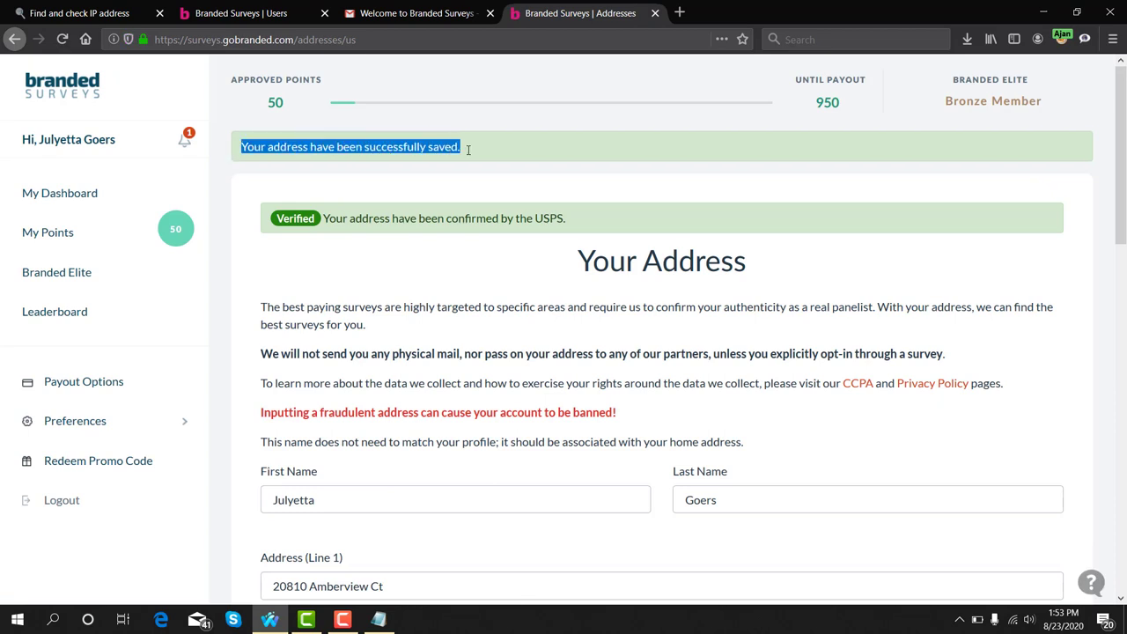